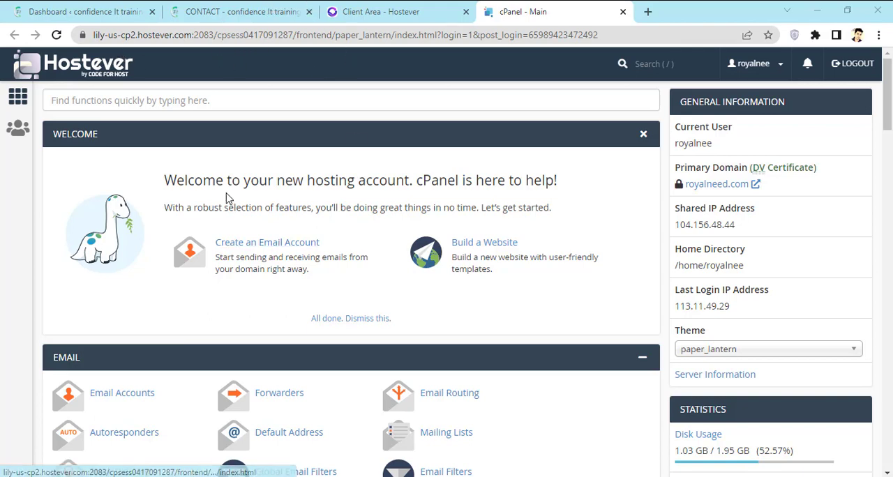
scroll(174, 301, "down", 2)
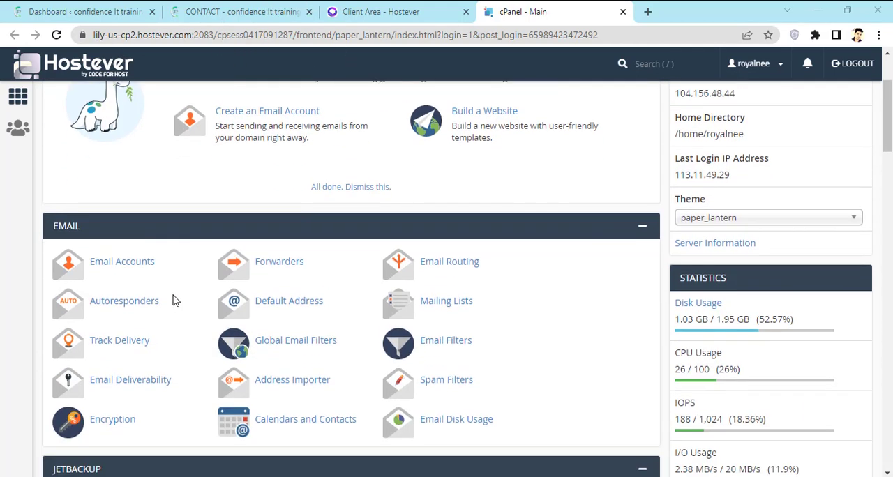
left_click(135, 265)
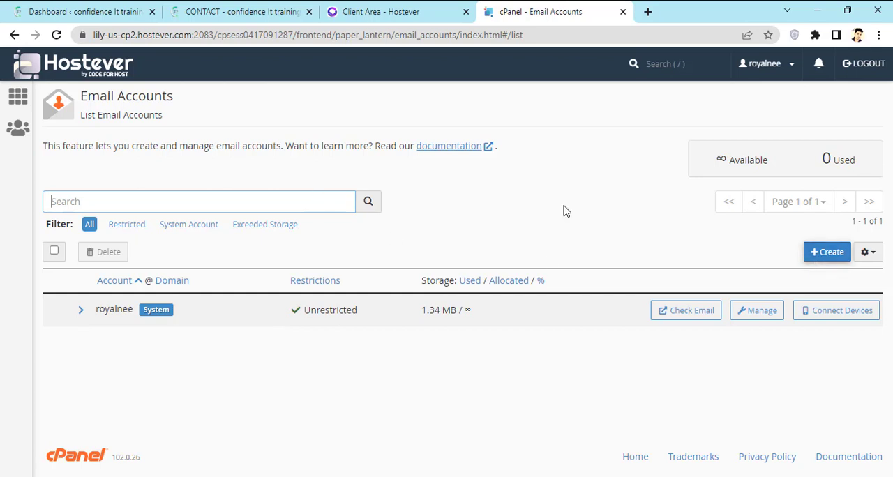
left_click(828, 257)
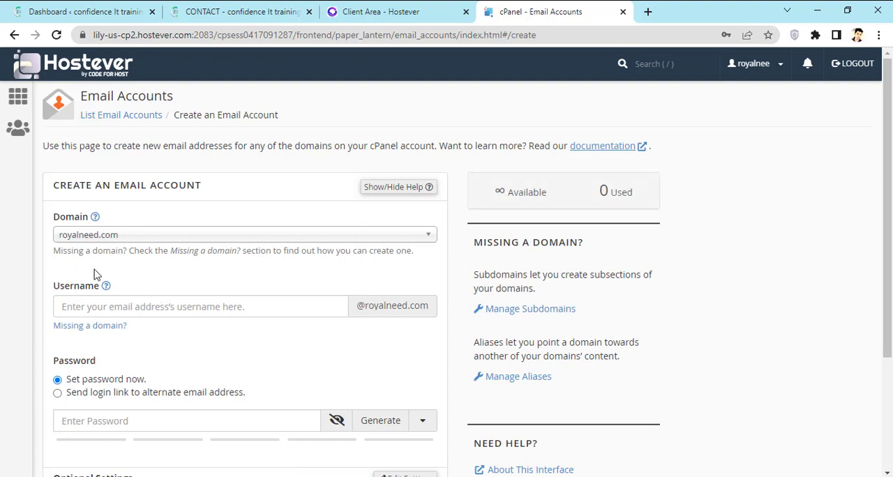
left_click(124, 240)
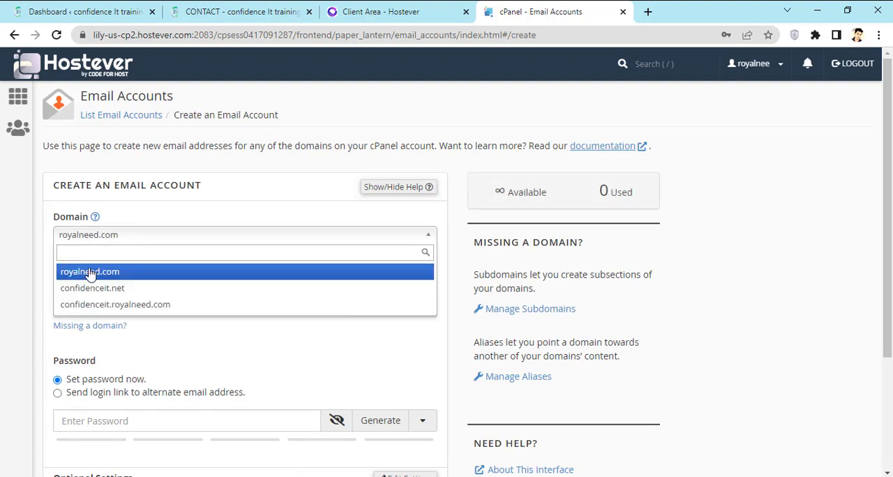
left_click(168, 288)
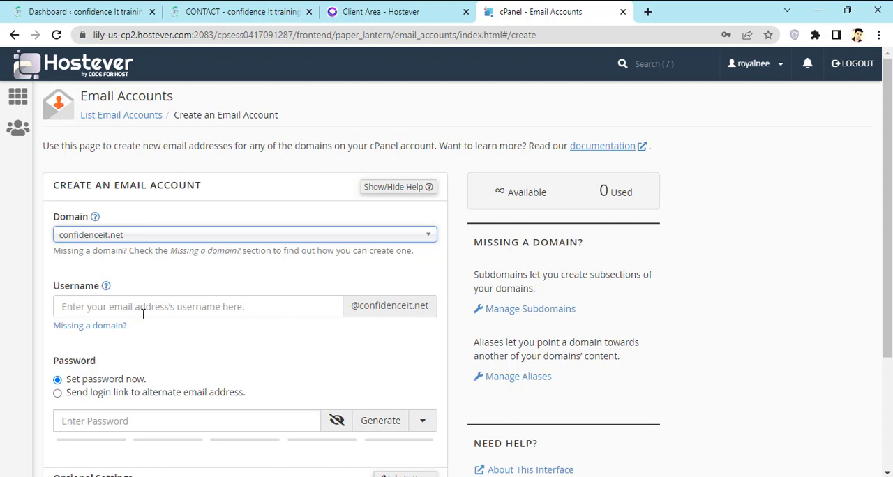
left_click(197, 303)
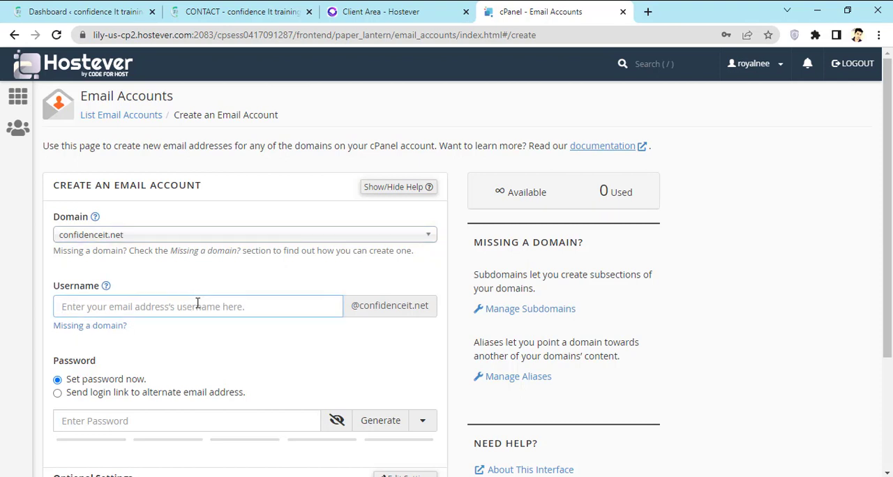
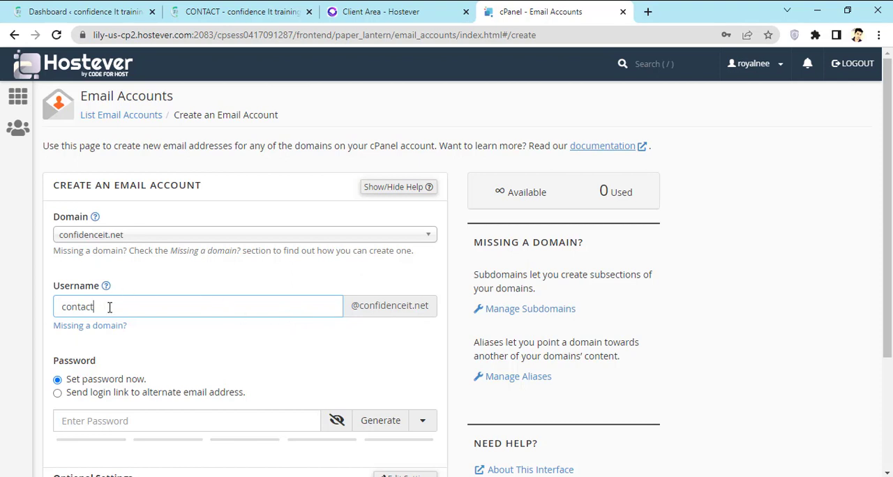
- Enter a password for the new email account that meets the required strength
scroll(103, 311, "down", 1)
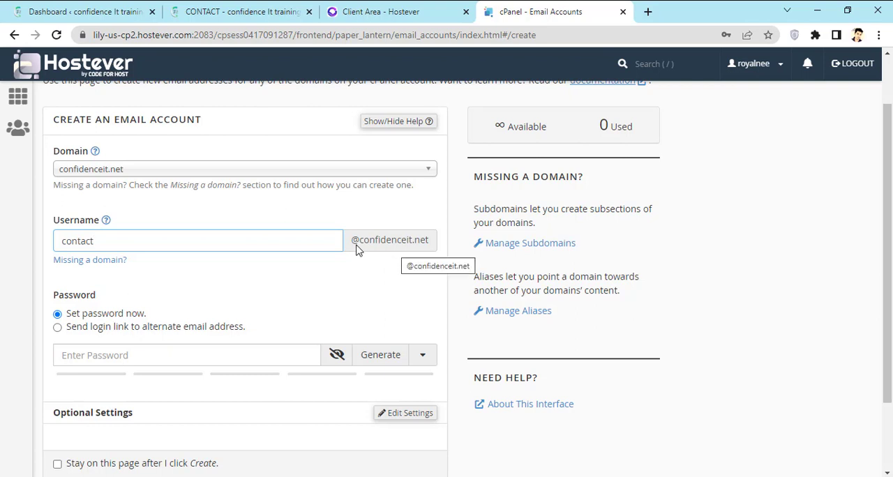
scroll(103, 286, "down", 1)
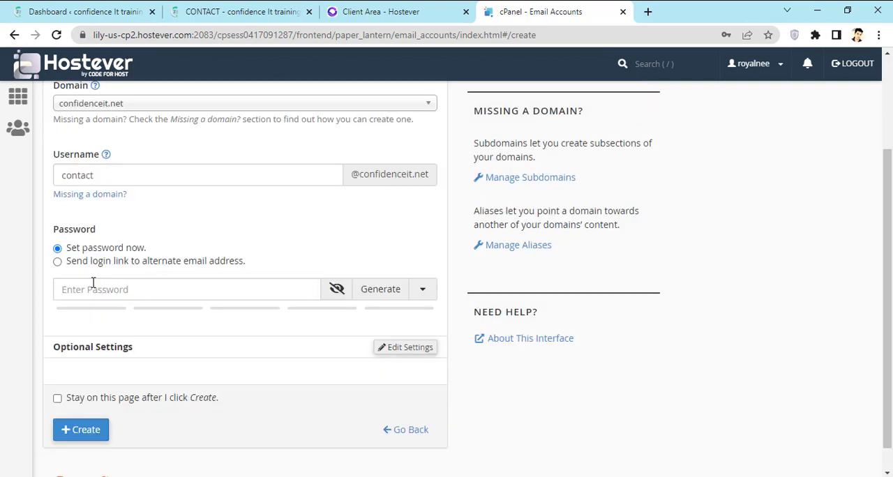
left_click(92, 284)
type("•••")
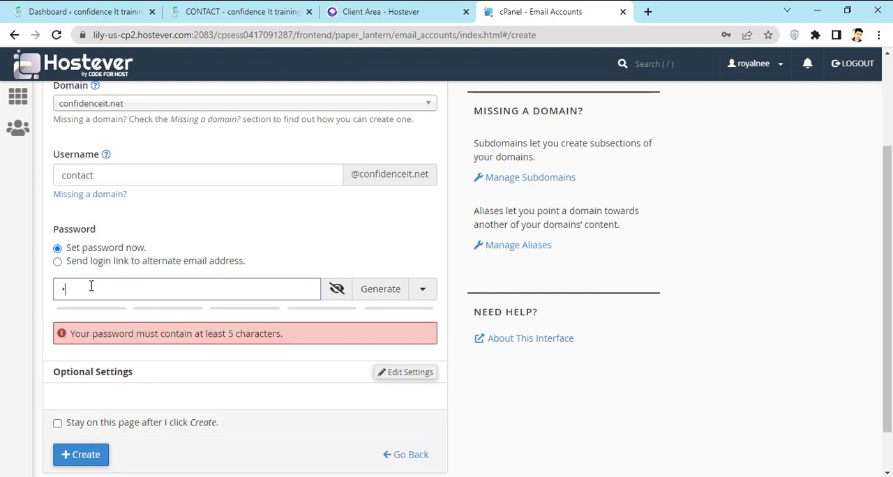
type("••••••••")
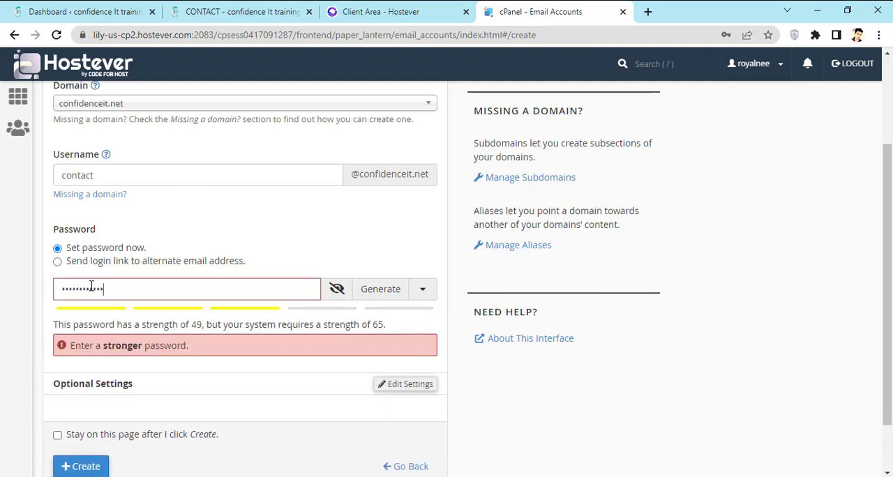
type("••••")
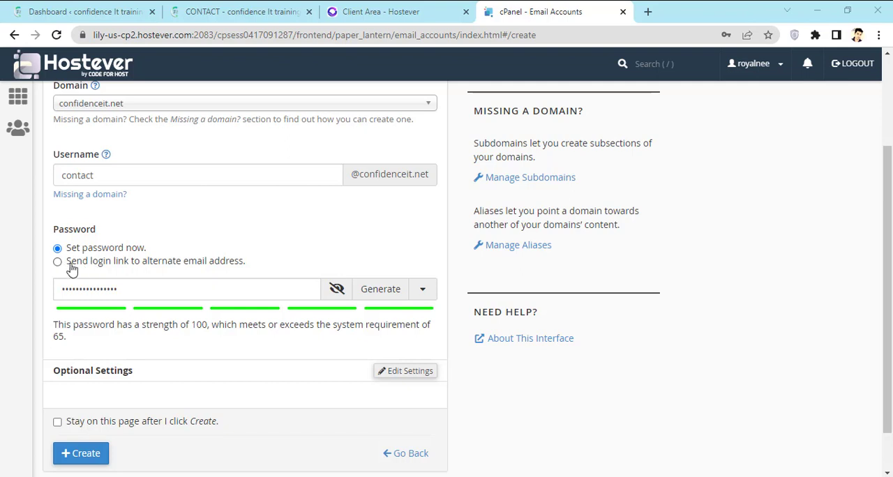
- Choose to send the login link to an alternate email address and fill in that address
left_click_drag(102, 264, 104, 265)
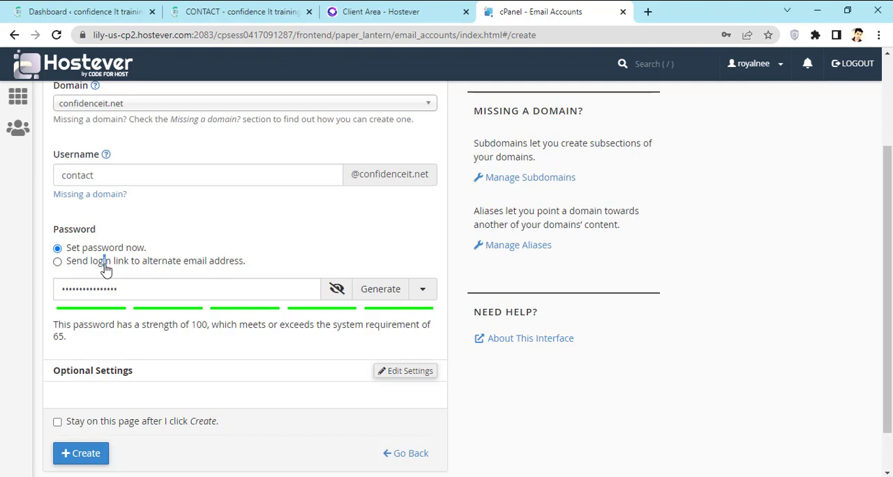
left_click(57, 262)
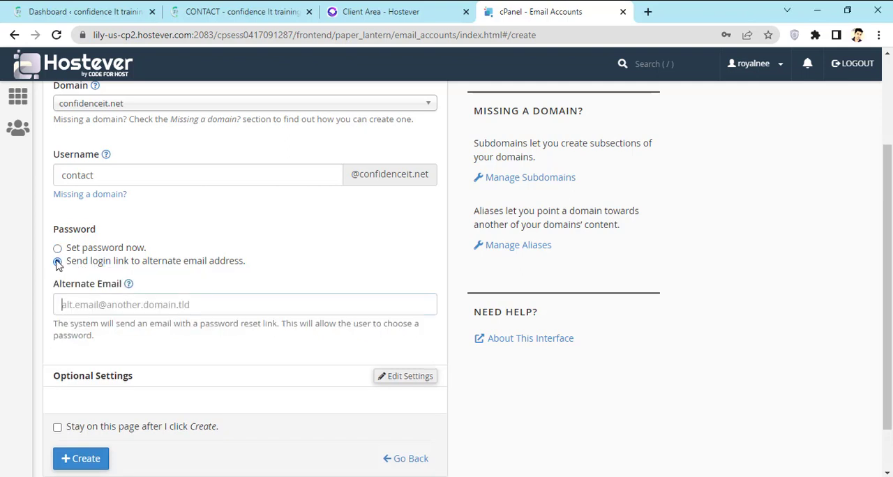
left_click(106, 304)
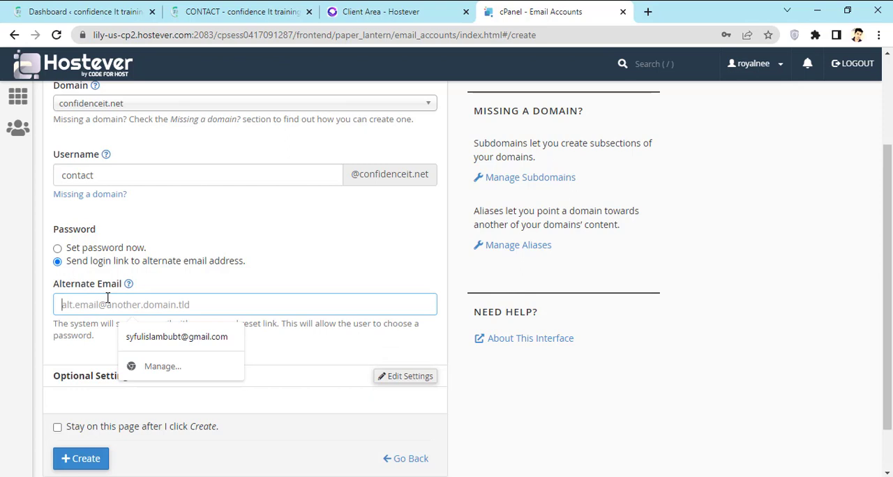
left_click(206, 339)
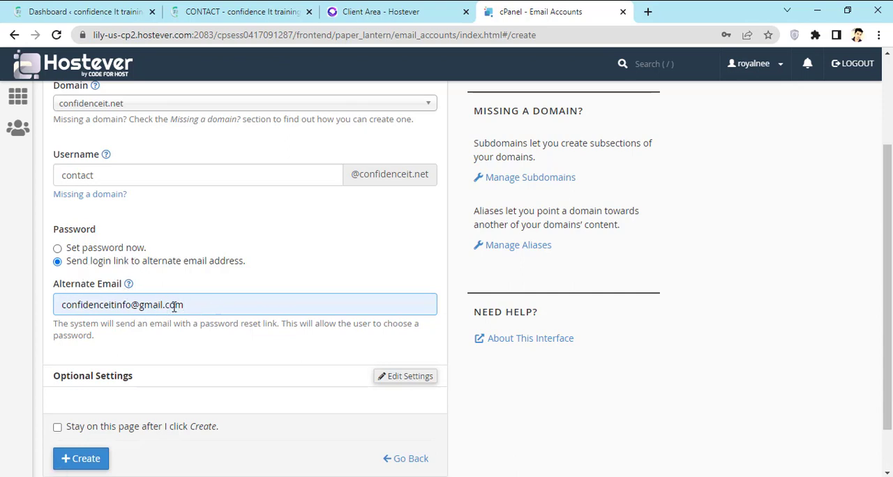
- Set the account's storage space to 200 MB in the optional settings and create the email account
scroll(174, 297, "down", 1)
scroll(176, 293, "down", 1)
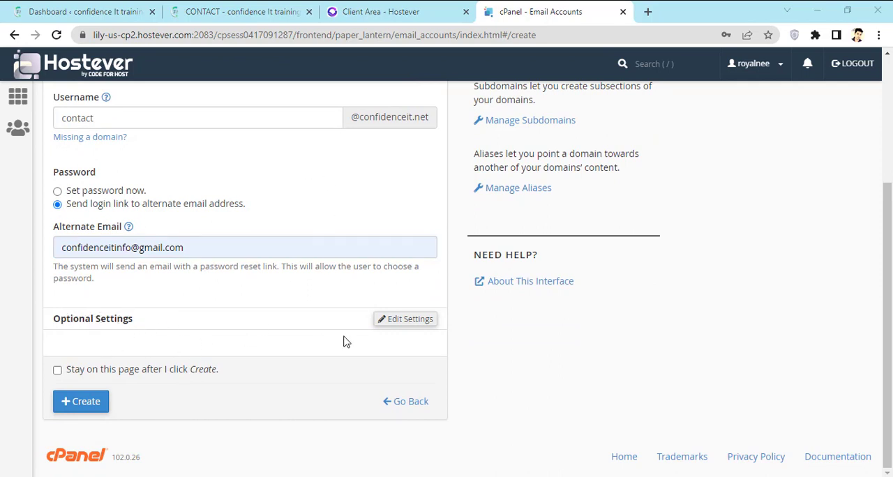
left_click(404, 321)
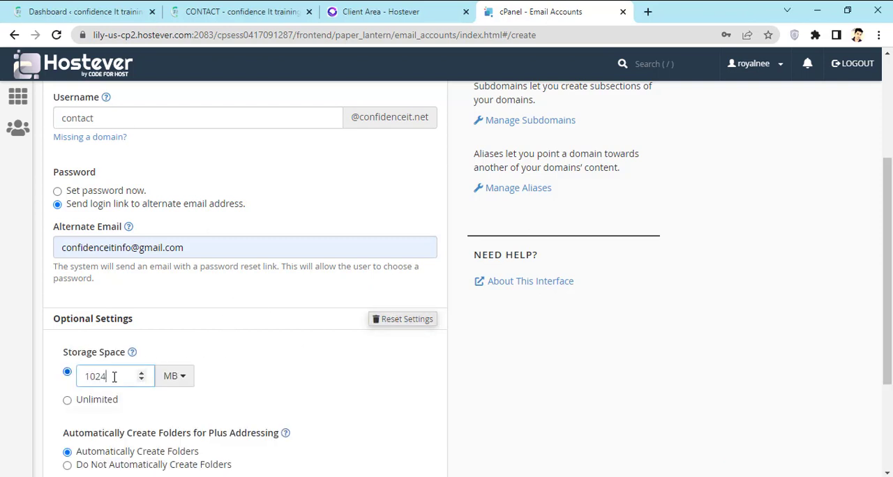
left_click_drag(114, 377, 84, 376)
type("200")
scroll(272, 353, "down", 1)
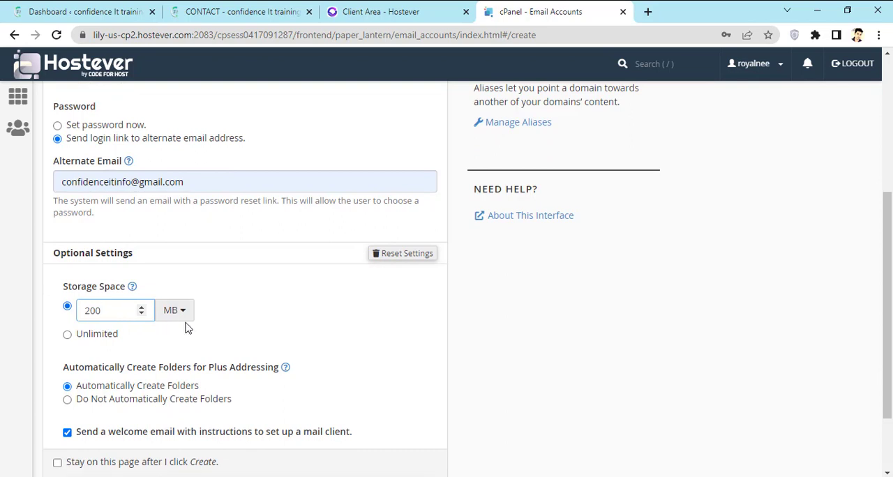
scroll(189, 328, "down", 2)
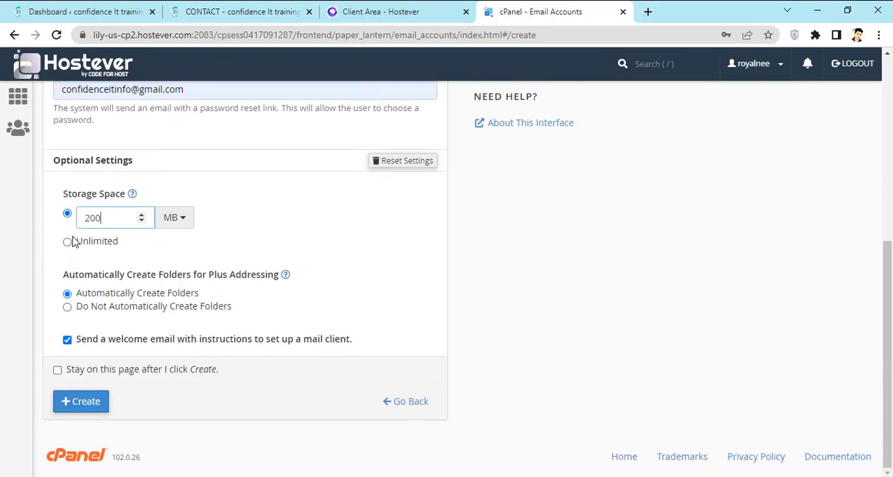
left_click(88, 409)
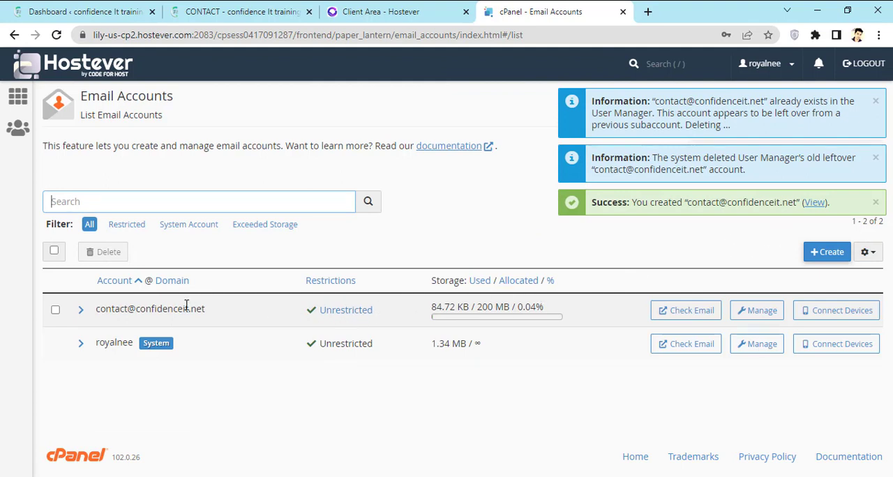
- Open the new account's inbox in Roundcube webmail and open the client configuration settings message
left_click_drag(210, 311, 98, 308)
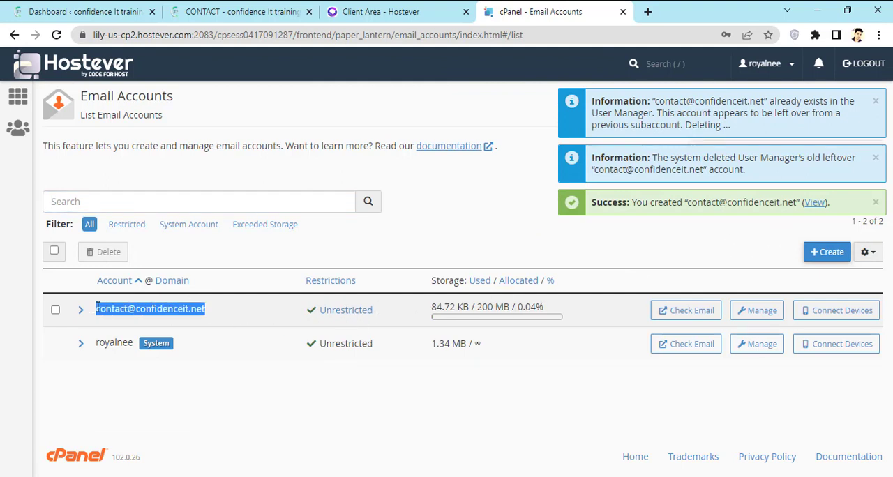
left_click(551, 244)
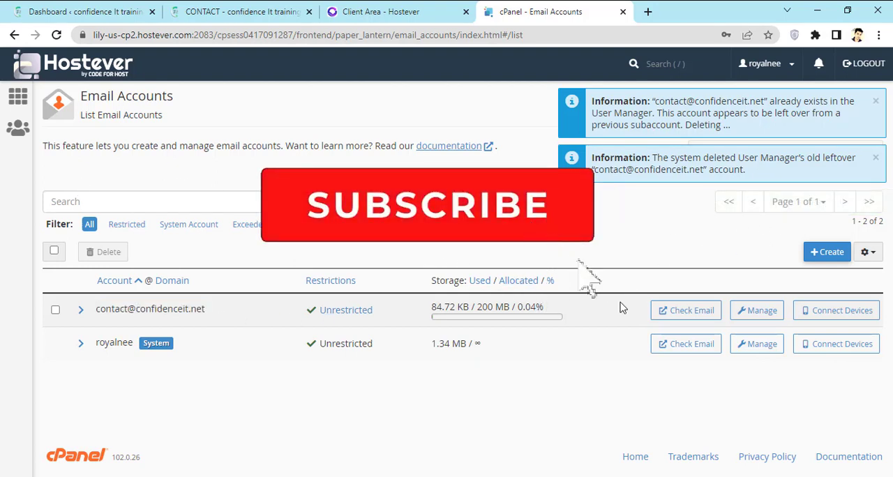
left_click(687, 313)
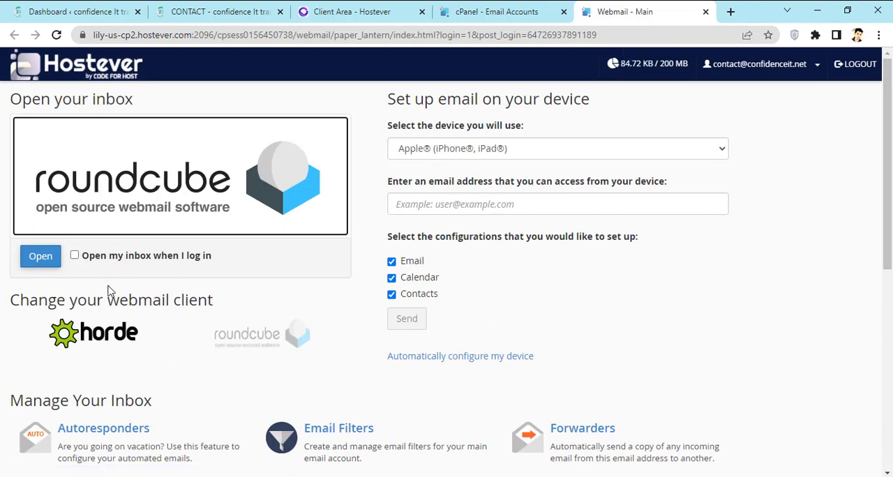
left_click(42, 256)
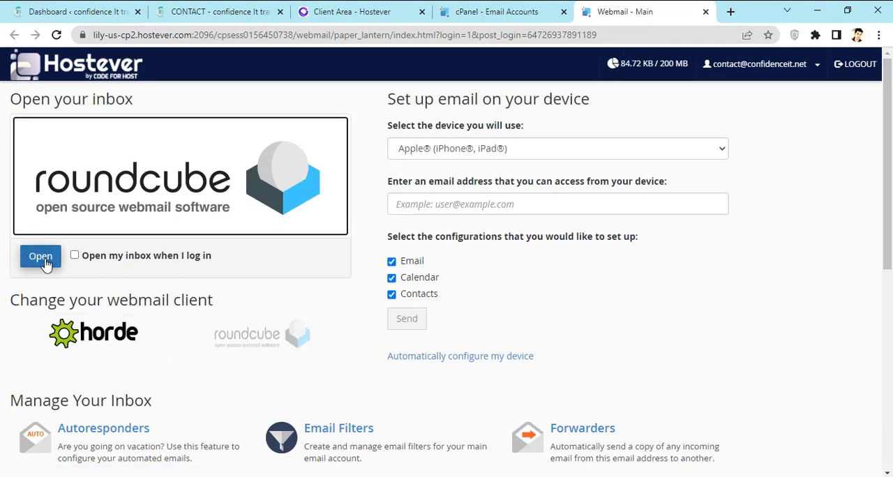
left_click(40, 257)
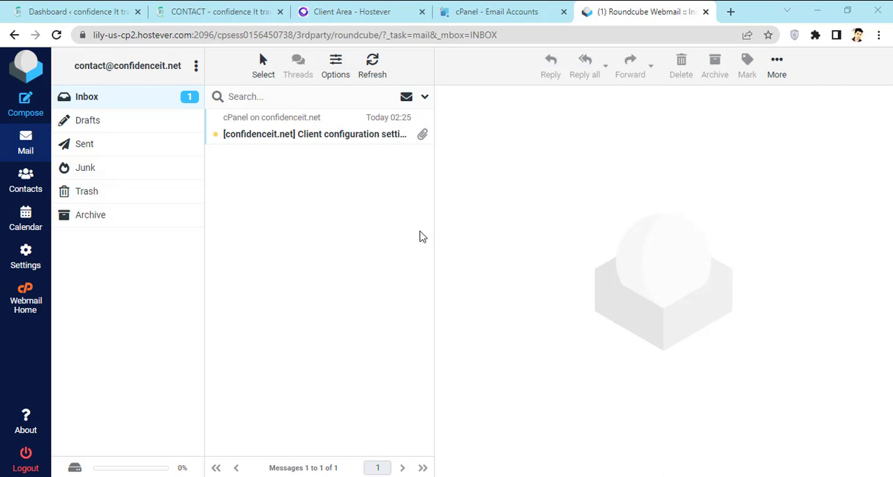
double_click(319, 137)
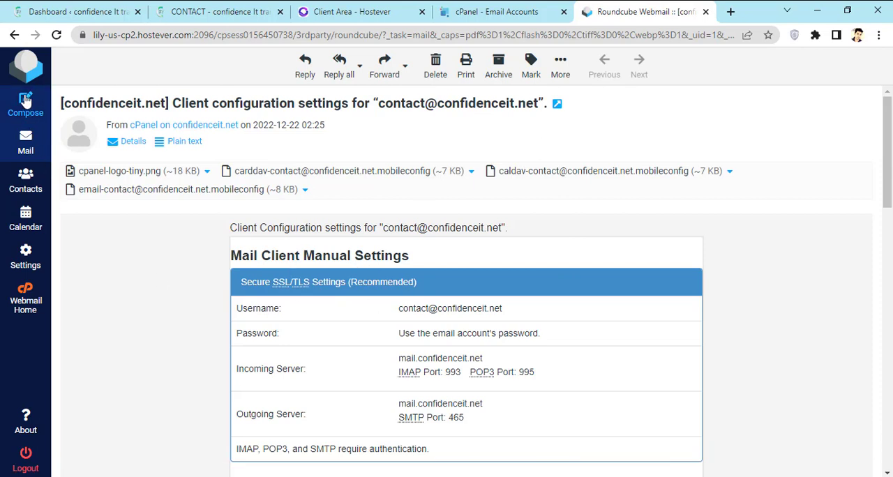
- Look over the blank form for composing a new message and return to the inbox
left_click(25, 102)
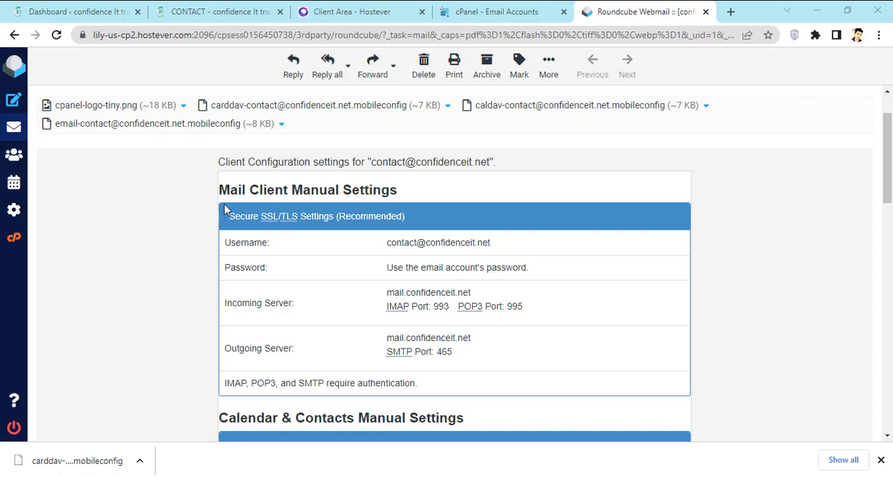
left_click(15, 103)
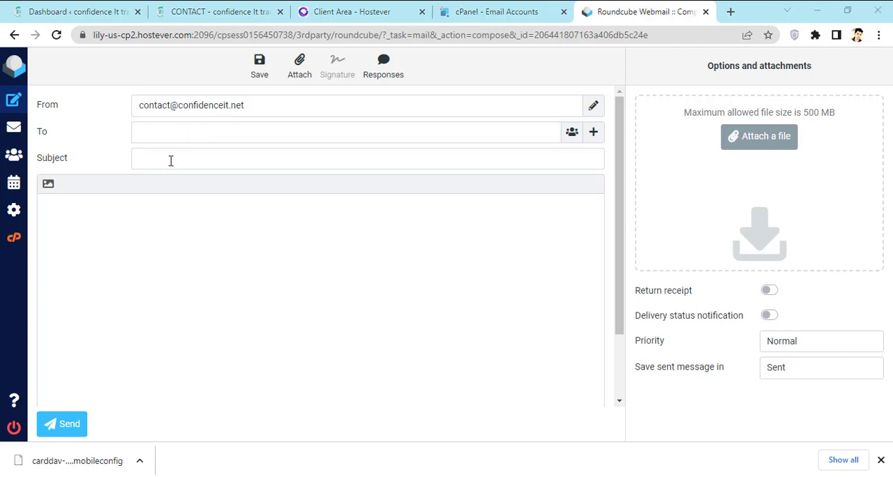
left_click(153, 162)
left_click(90, 226)
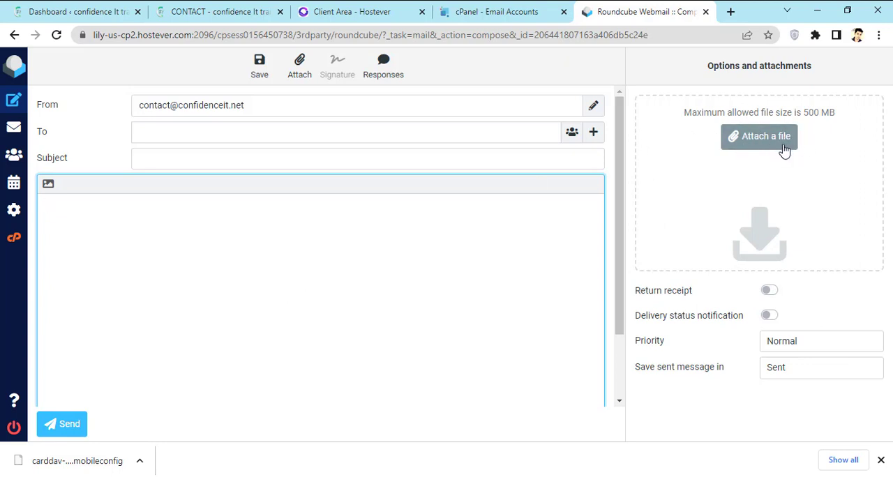
left_click(24, 133)
left_click(23, 134)
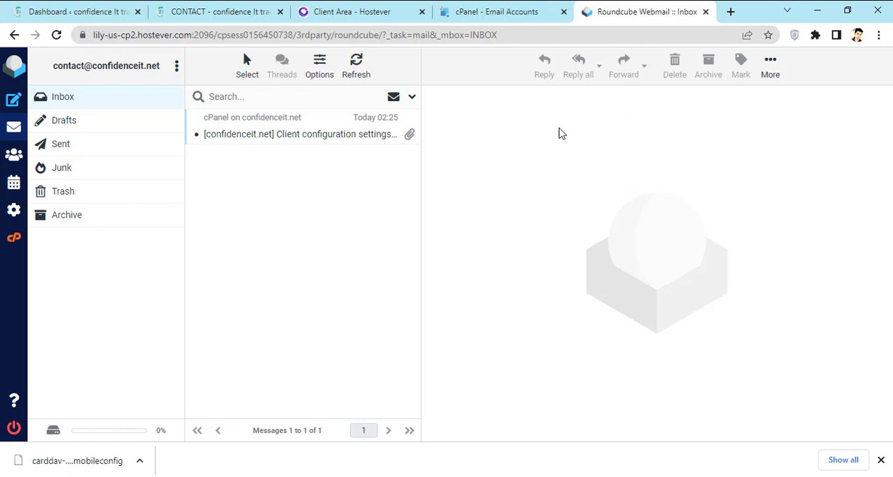
- Open the webmail login page at confidenceit.net/webmail in a new browser tab
left_click(730, 12)
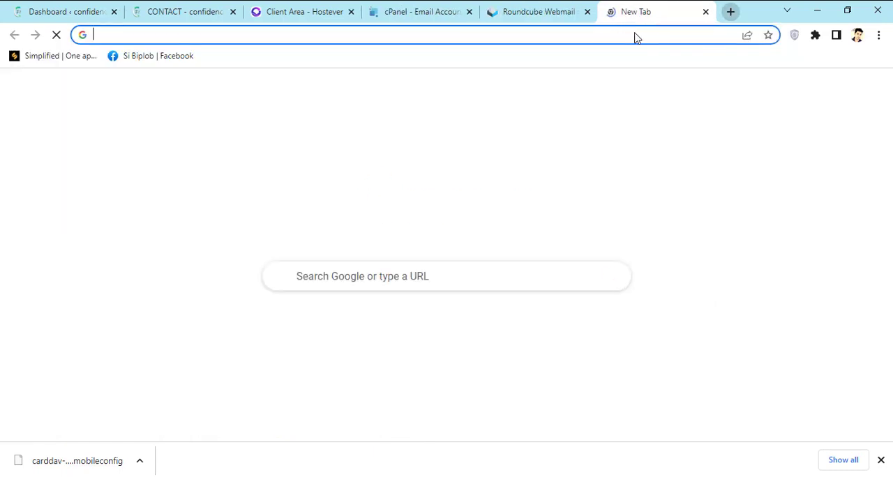
type("co")
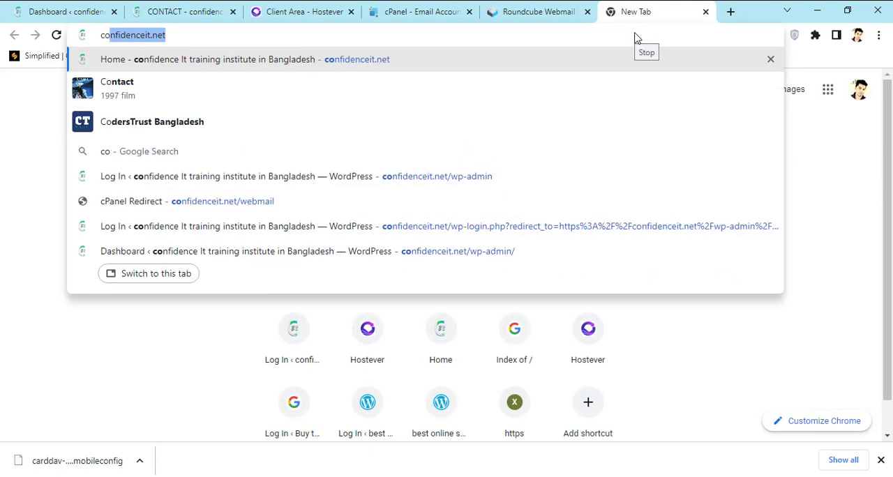
key("Right")
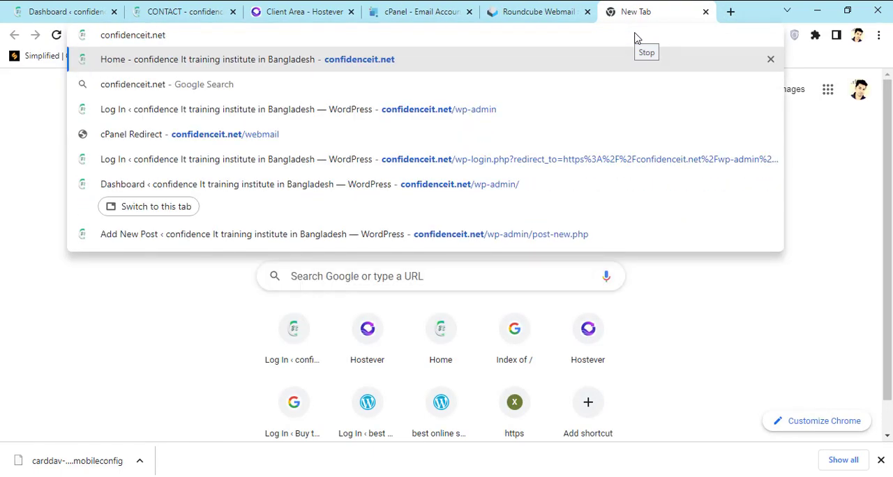
type("/we")
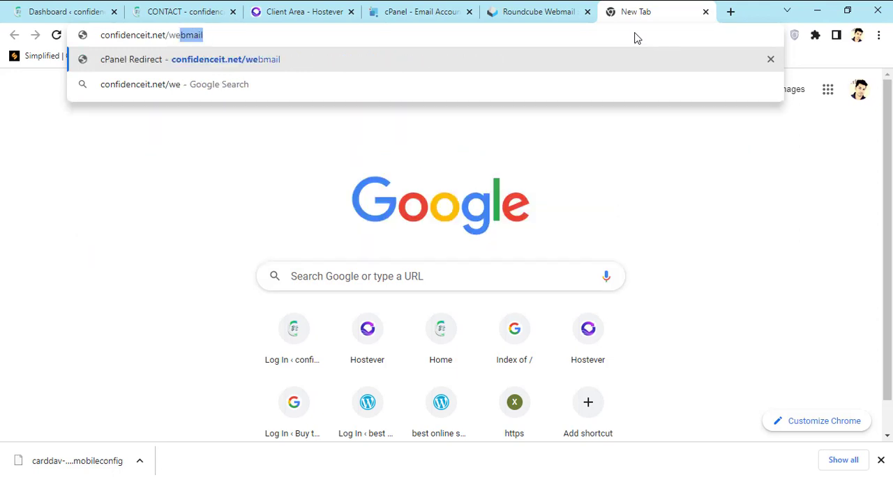
key("Return")
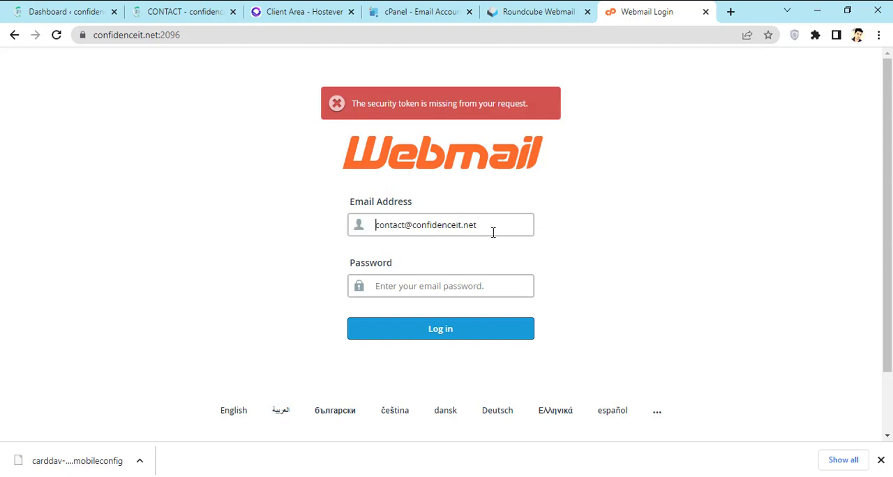
- Try to log in to webmail with the email account's password
left_click(433, 283)
type("••")
left_click(439, 327)
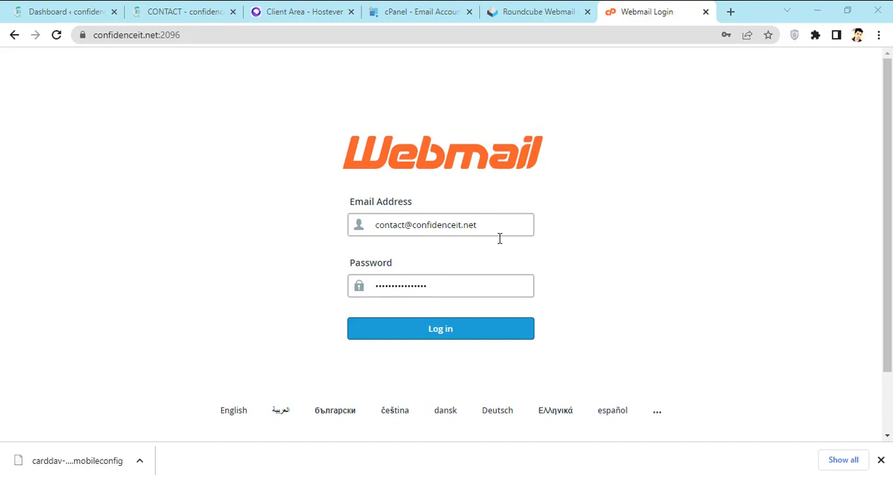
- Return to the cPanel email accounts list, open the contact account's management settings and enter a new account password
left_click(547, 11)
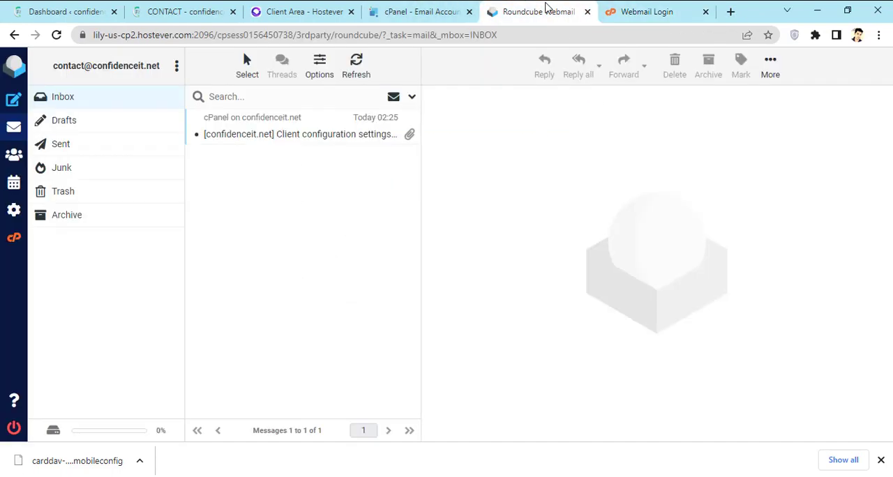
left_click(438, 10)
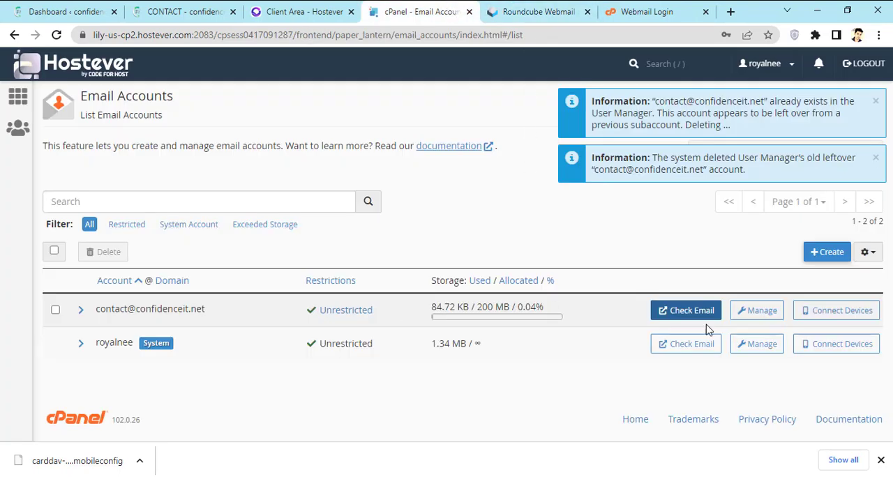
left_click(762, 313)
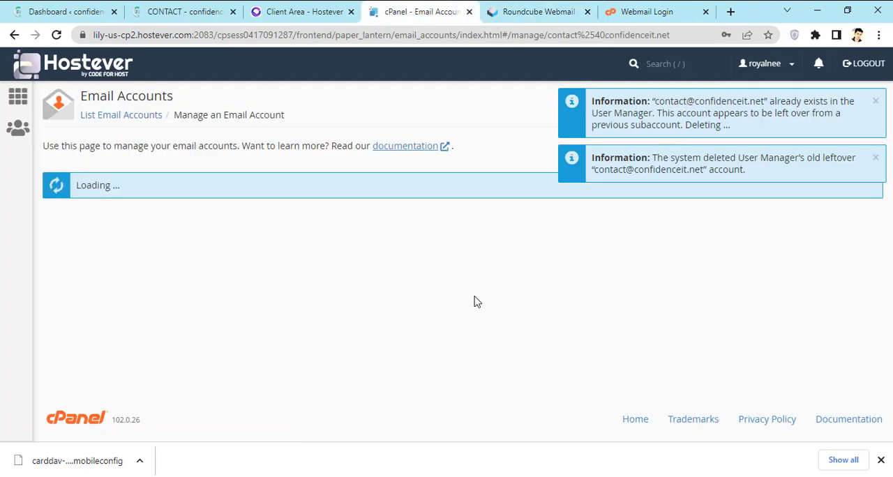
scroll(261, 247, "down", 1)
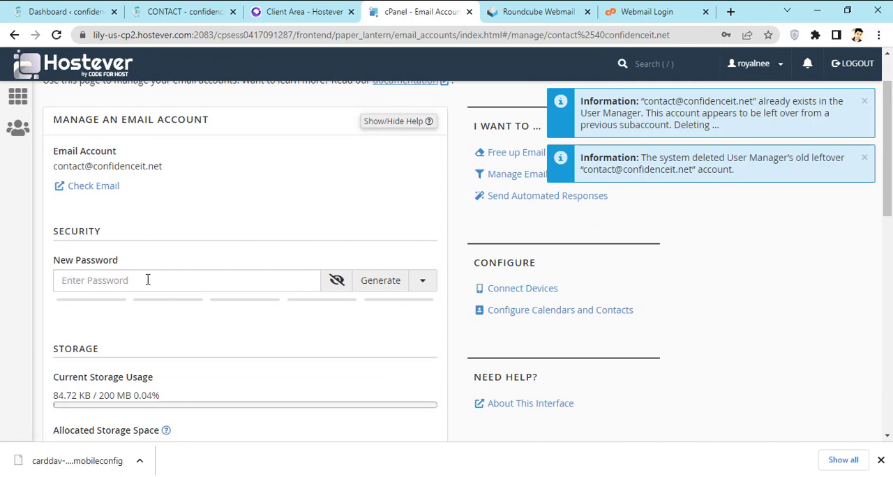
scroll(147, 279, "down", 1)
left_click(176, 215)
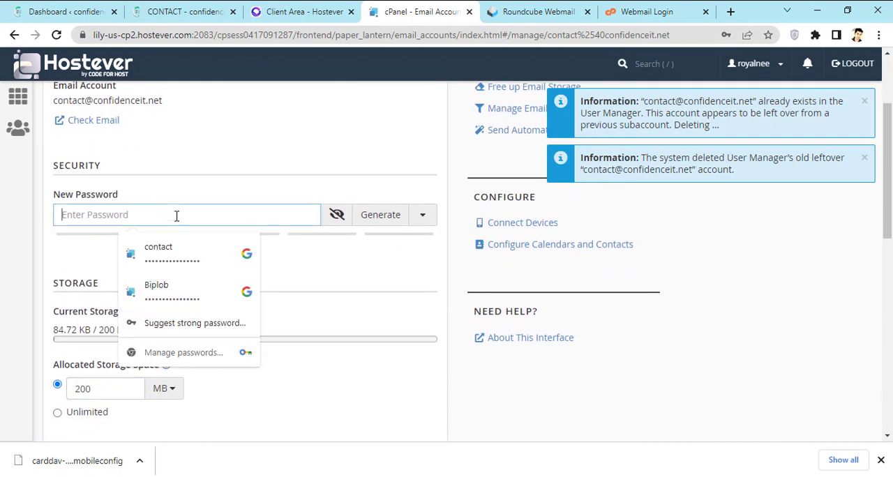
type("••••••••••")
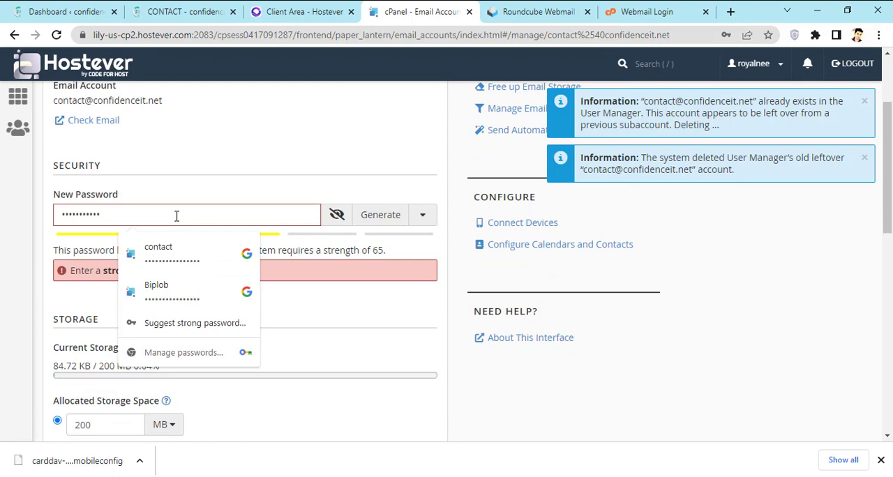
type("••••••")
- Save the updated email settings and decline the browser's offer to update the stored password
scroll(142, 293, "up", 1)
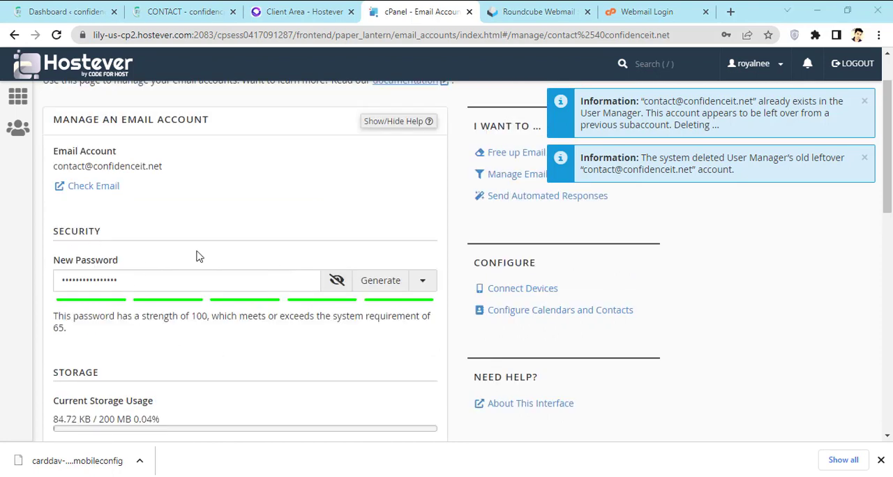
scroll(378, 331, "down", 2)
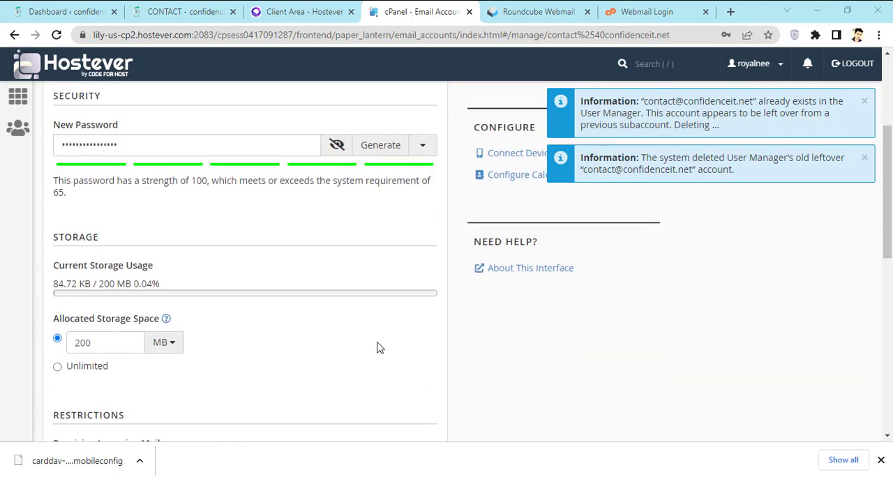
scroll(379, 348, "down", 5)
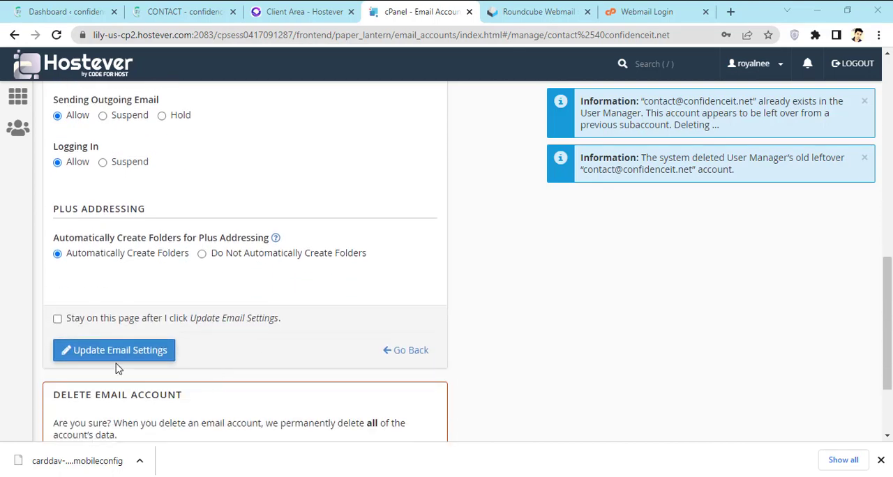
left_click(124, 354)
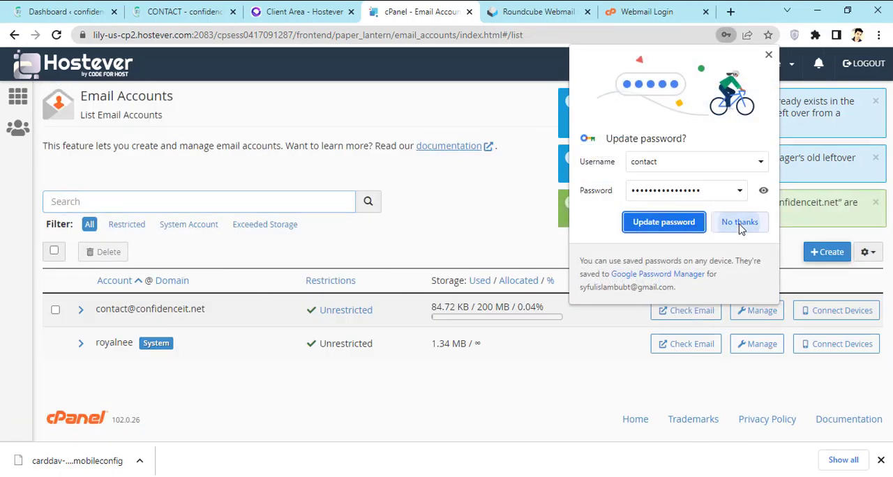
left_click(738, 222)
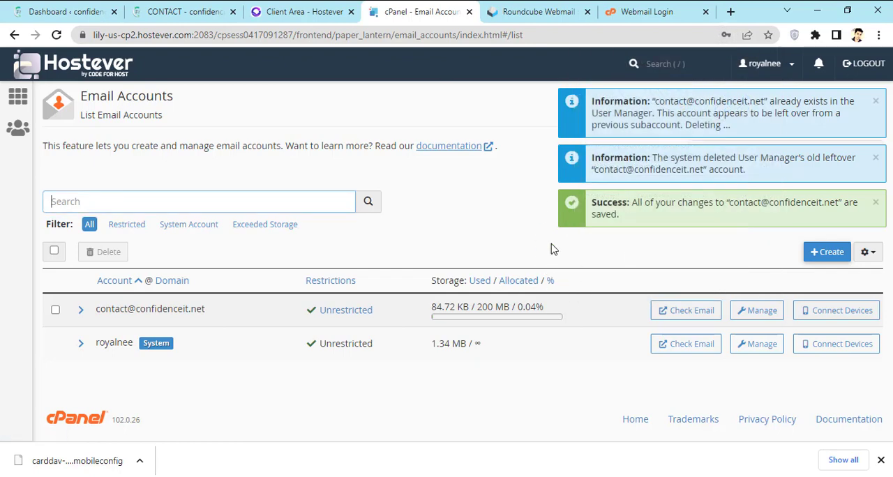
- Replace the password on the webmail login form with the new account password and log in
left_click(639, 10)
left_click_drag(449, 287, 344, 292)
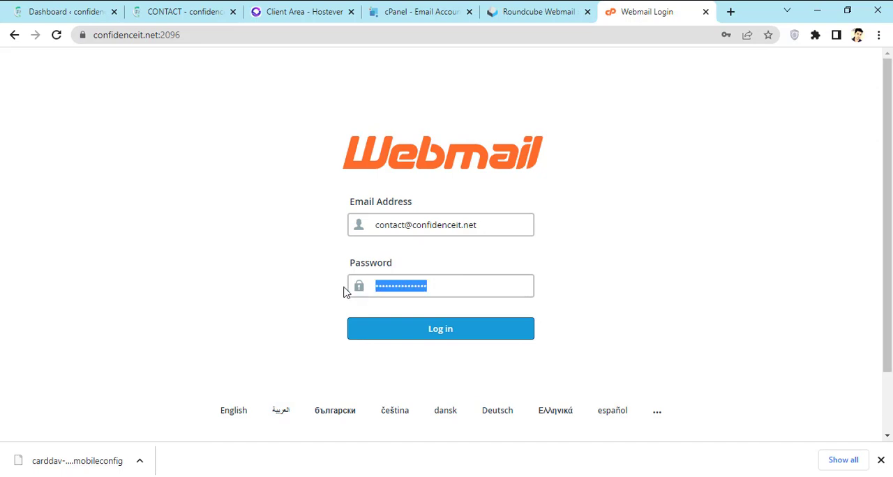
type("••••")
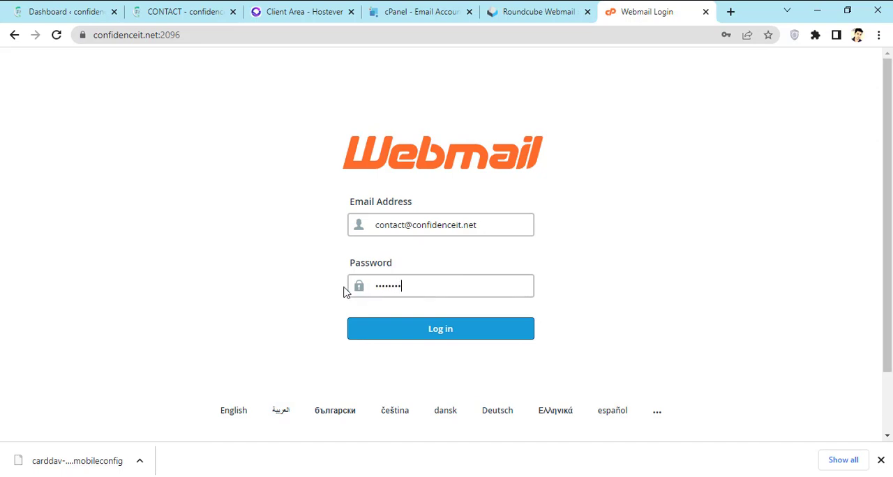
type("•")
key("Return")
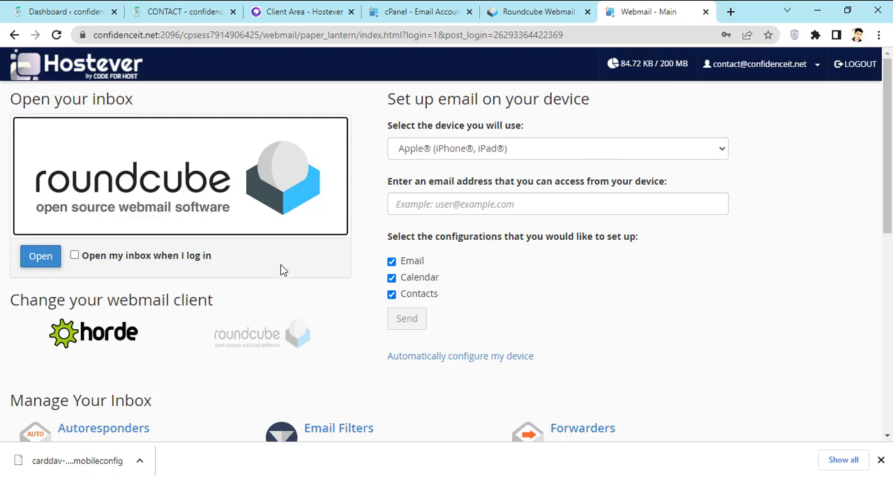
- Open the account's inbox in Roundcube from the webmail main page
scroll(283, 269, "down", 1)
scroll(279, 268, "up", 1)
left_click(42, 260)
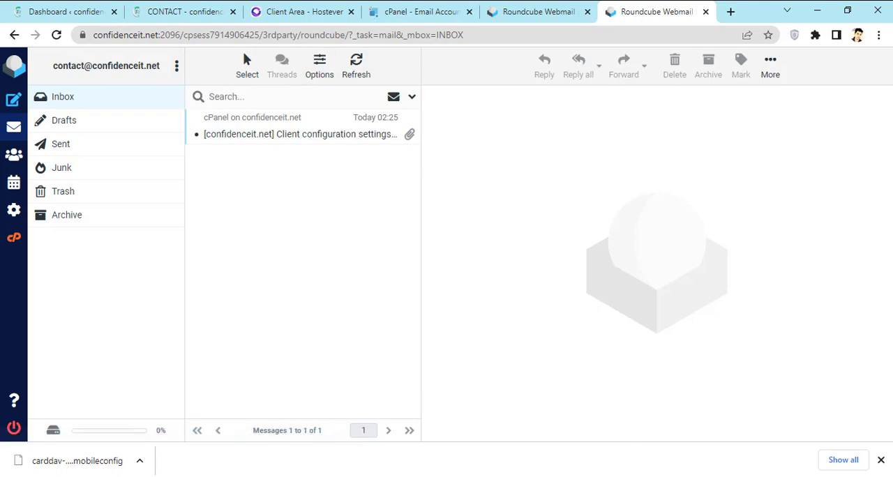
- Switch to Gmail and open the Accounts and Import page of the full settings
key("alt+Tab")
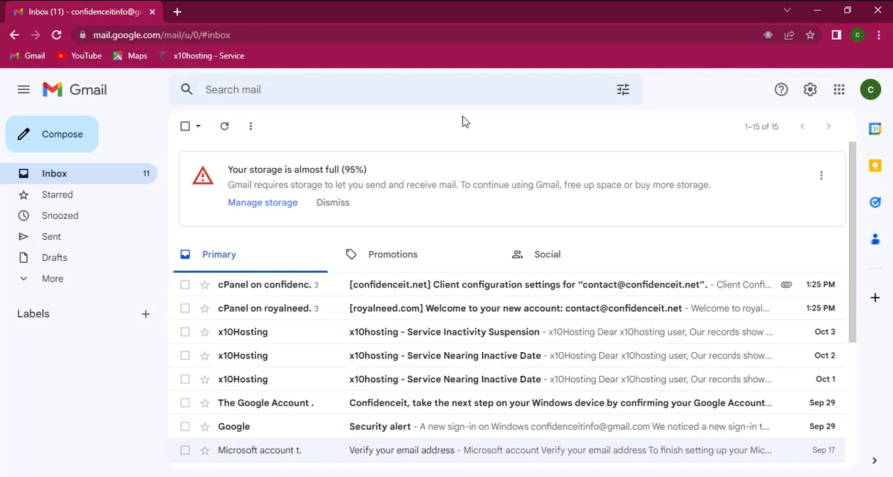
scroll(618, 235, "down", 3)
scroll(635, 225, "up", 3)
left_click(811, 90)
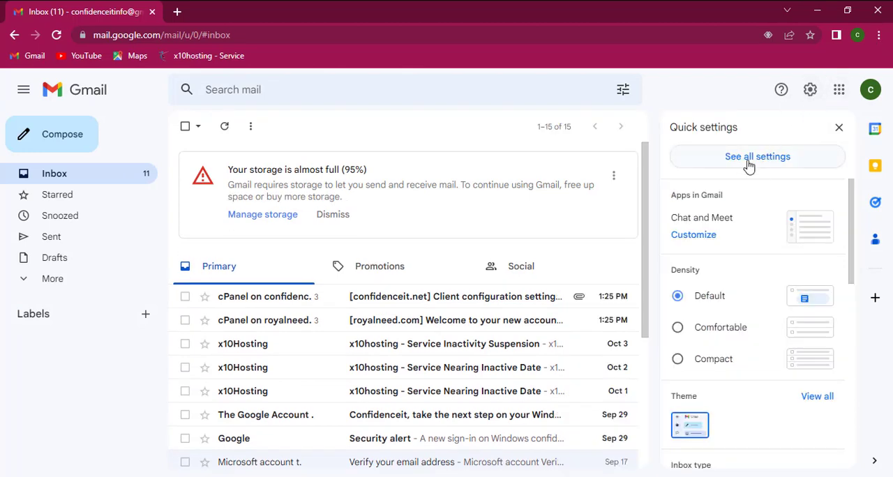
left_click(779, 162)
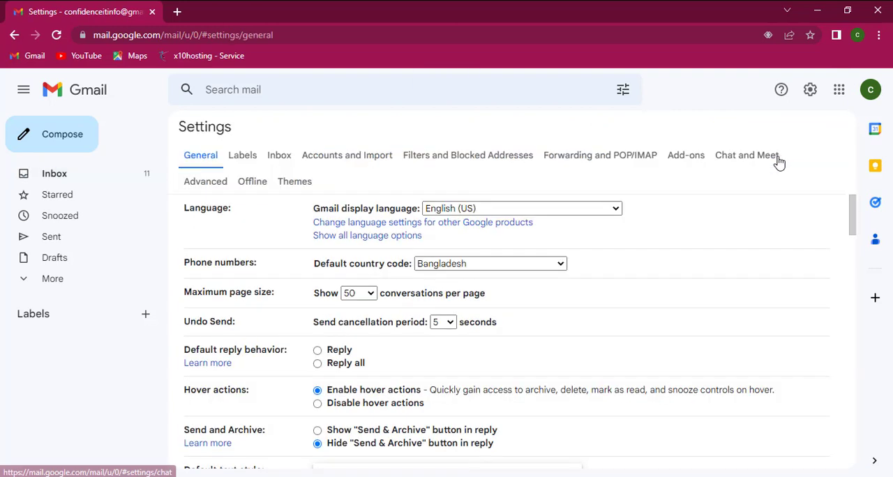
left_click(363, 161)
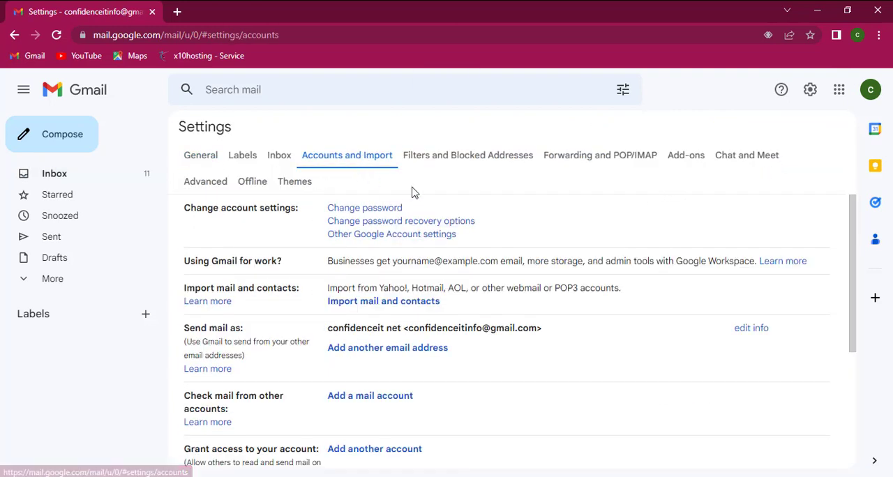
- Start adding a mail account under Check mail from other accounts and move the pop-up window toward the middle of the screen
scroll(582, 255, "down", 1)
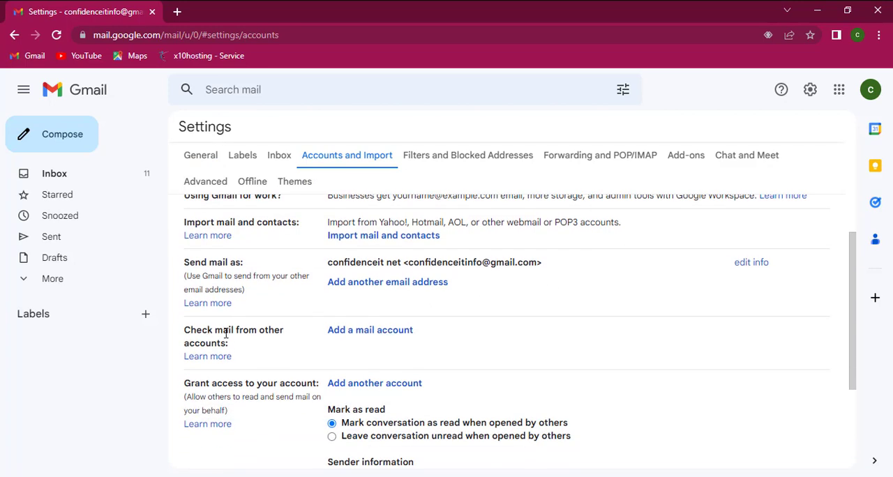
left_click(401, 334)
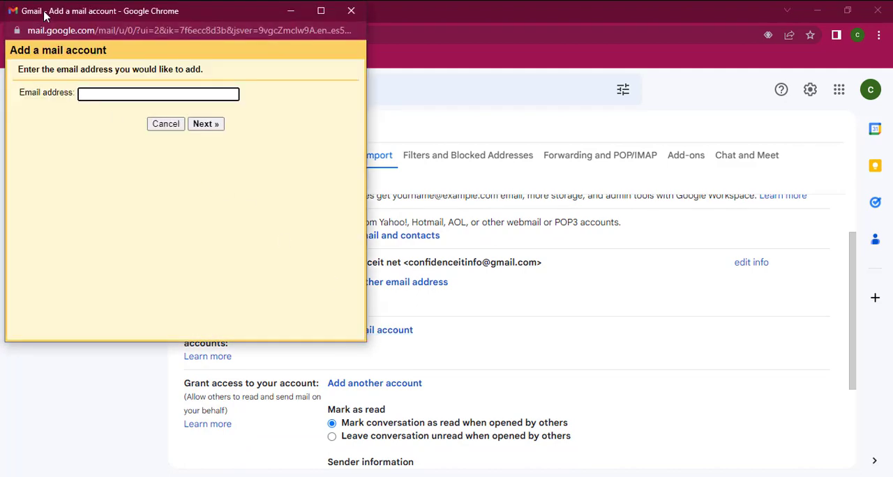
left_click_drag(44, 14, 389, 107)
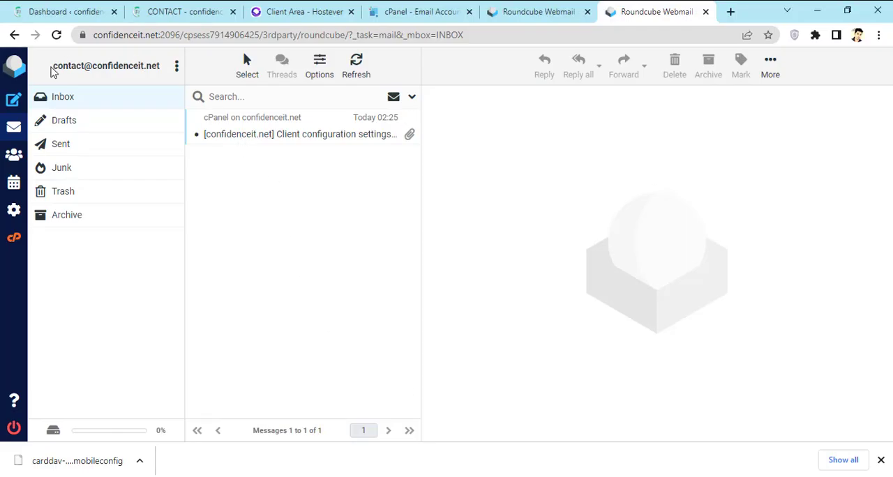
- Copy the domain email address from Roundcube into the Add a mail account form and continue with importing emails through POP3
left_click_drag(51, 70, 166, 68)
right_click(134, 68)
left_click(164, 77)
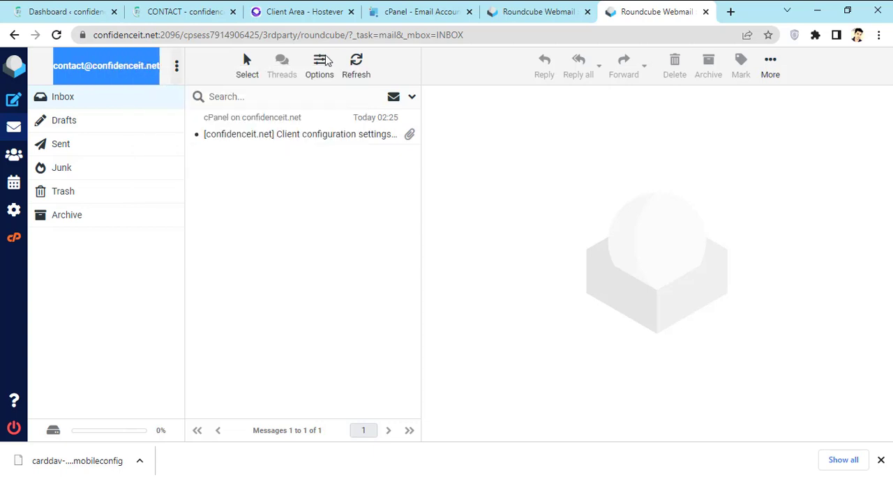
mouse_move(533, 404)
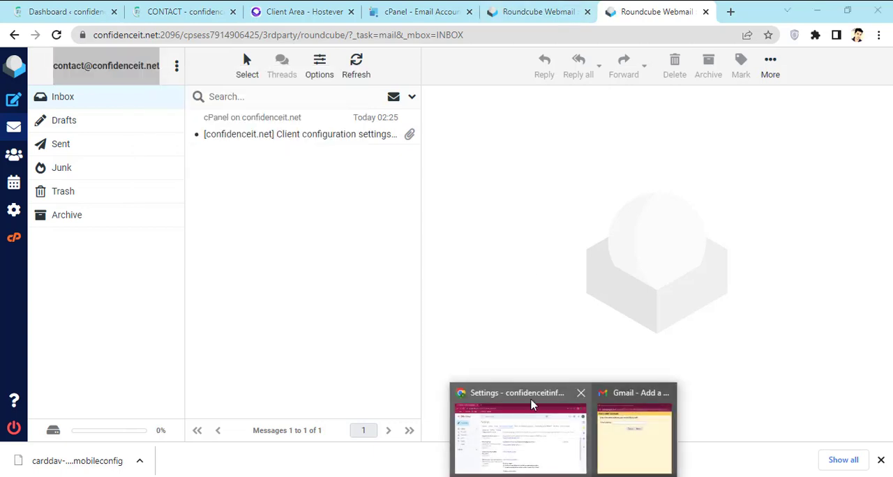
left_click(631, 464)
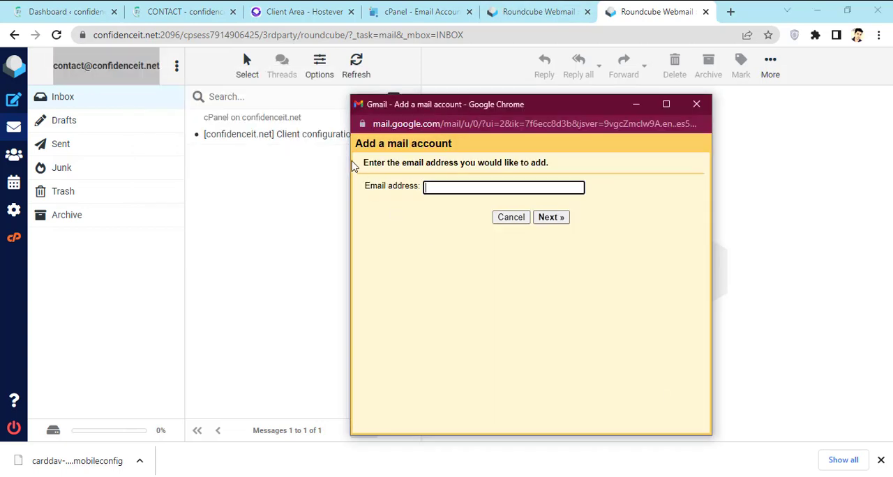
left_click(550, 217)
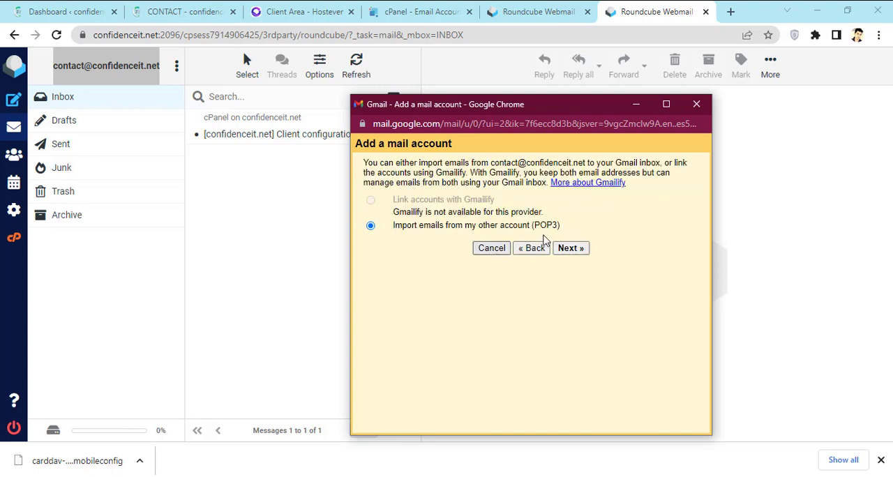
left_click(574, 250)
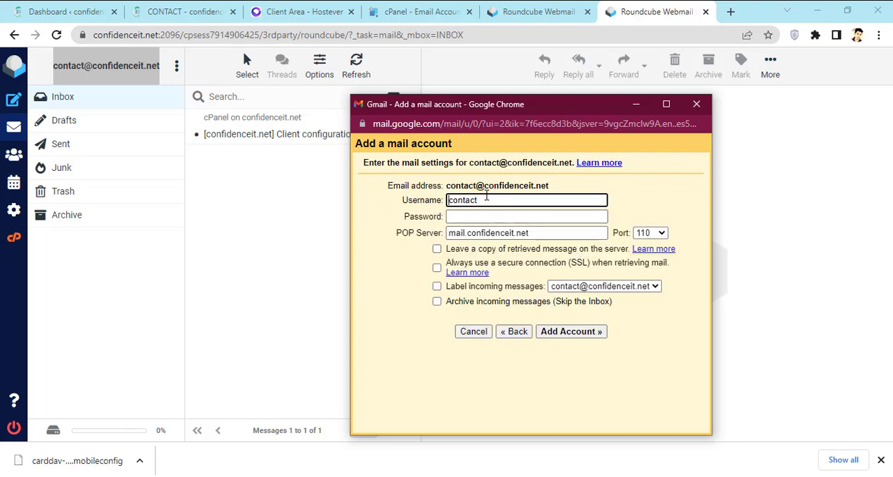
- Open the Client configuration settings message in Roundcube and place the Gmail pop-up beside its manual settings table
left_click_drag(483, 108, 544, 124)
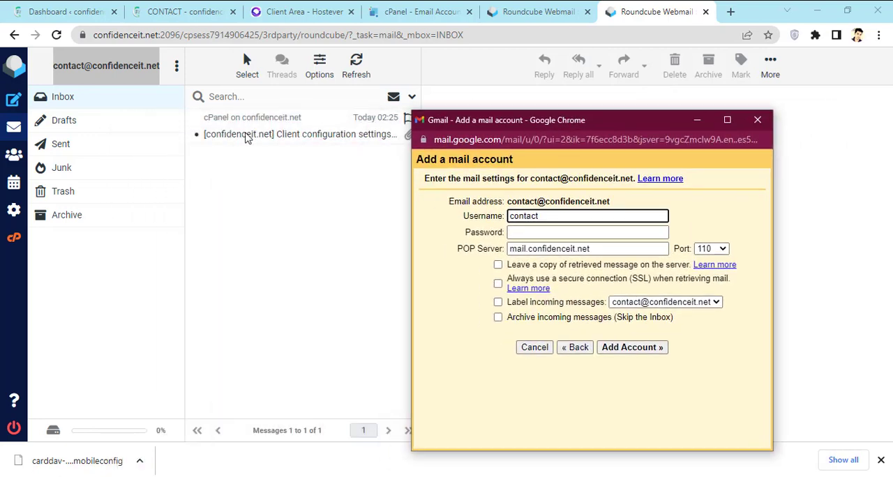
double_click(297, 136)
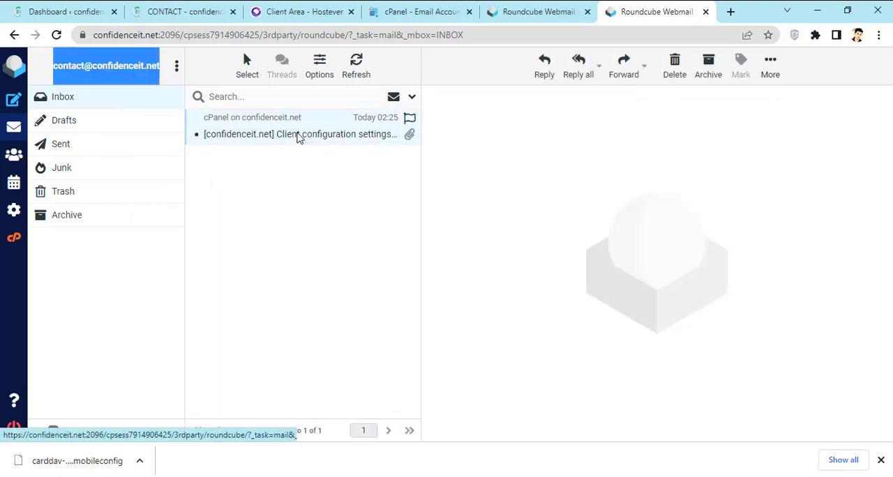
scroll(576, 258, "down", 1)
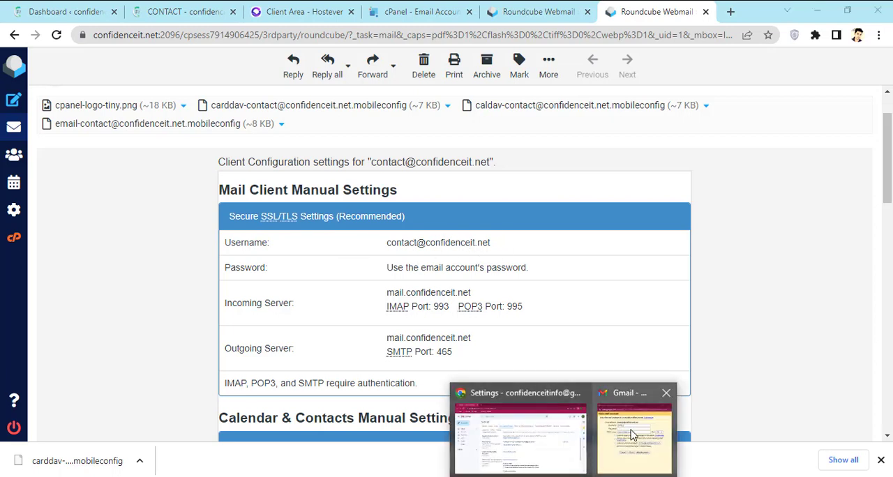
left_click(631, 432)
left_click_drag(555, 123, 741, 129)
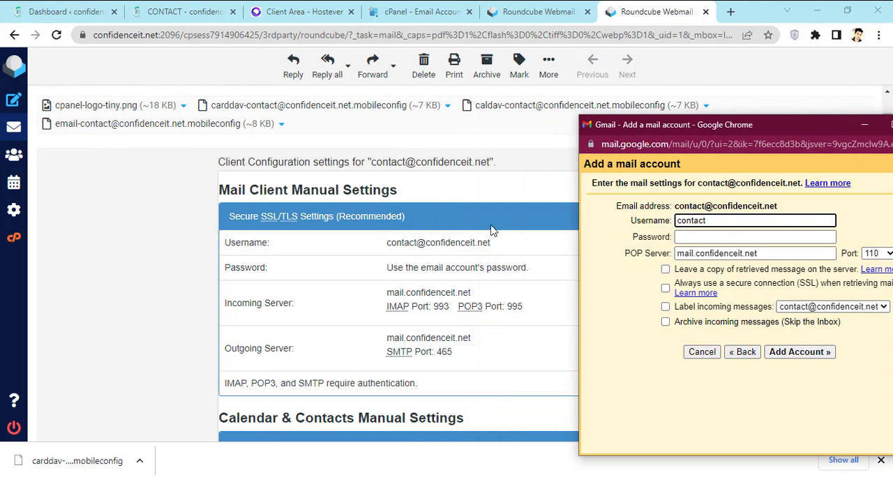
- Copy the full username from the settings message into Gmail's POP3 form and enter the email account's password
left_click_drag(496, 245, 383, 246)
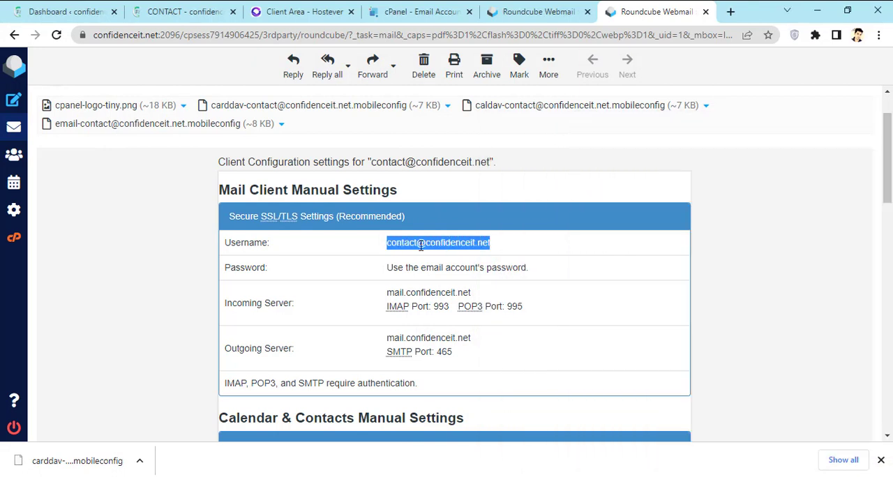
right_click(428, 248)
left_click(454, 258)
mouse_move(567, 475)
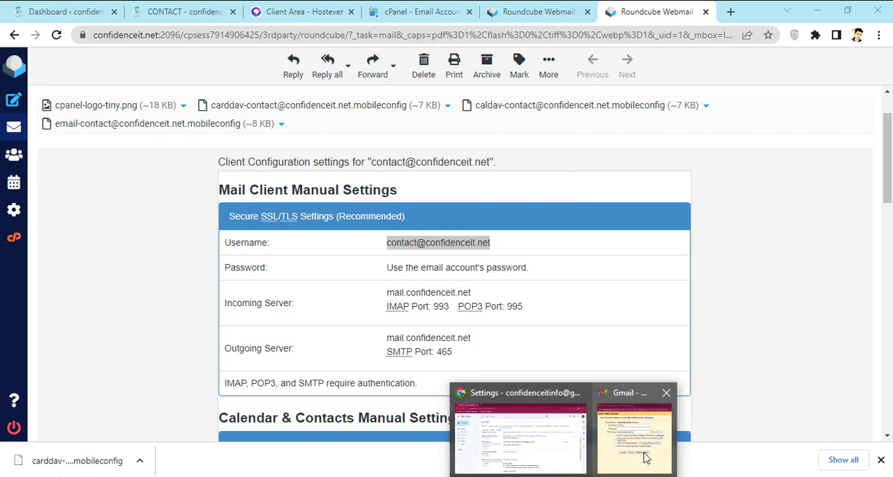
left_click(645, 432)
double_click(674, 224)
key("ctrl+v")
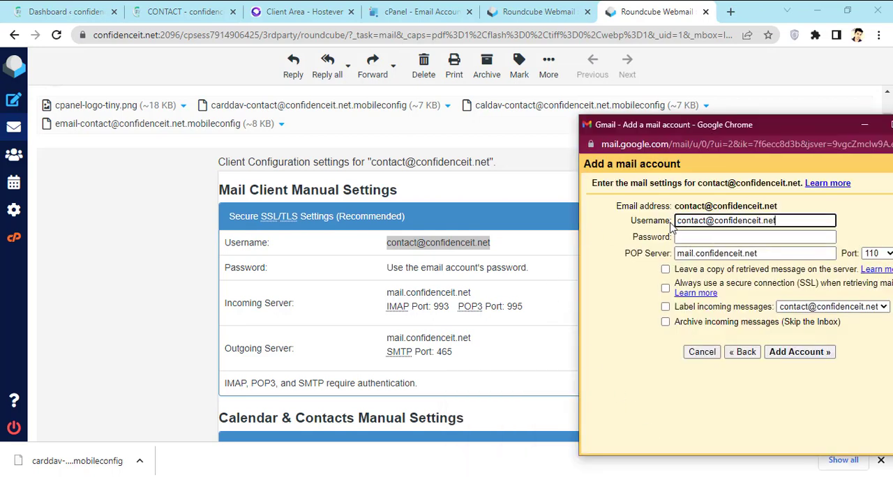
left_click(696, 236)
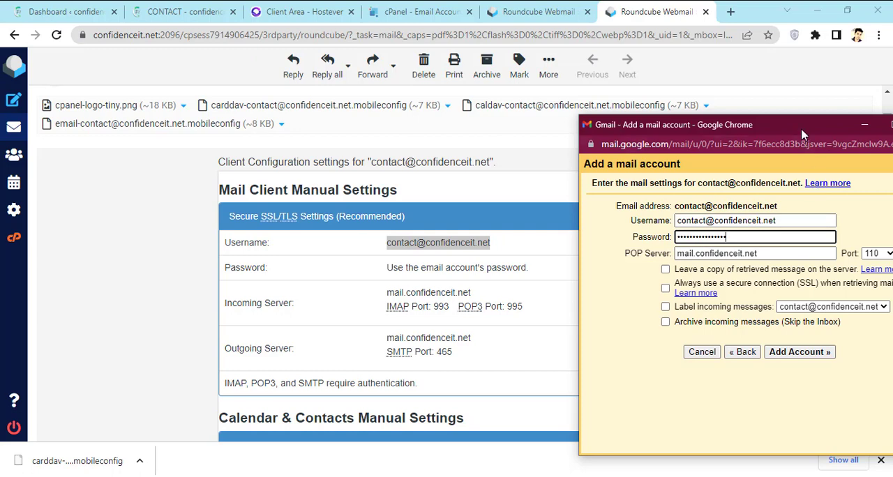
- Set the POP server port to 995 in the Add a mail account form
left_click_drag(802, 135, 479, 109)
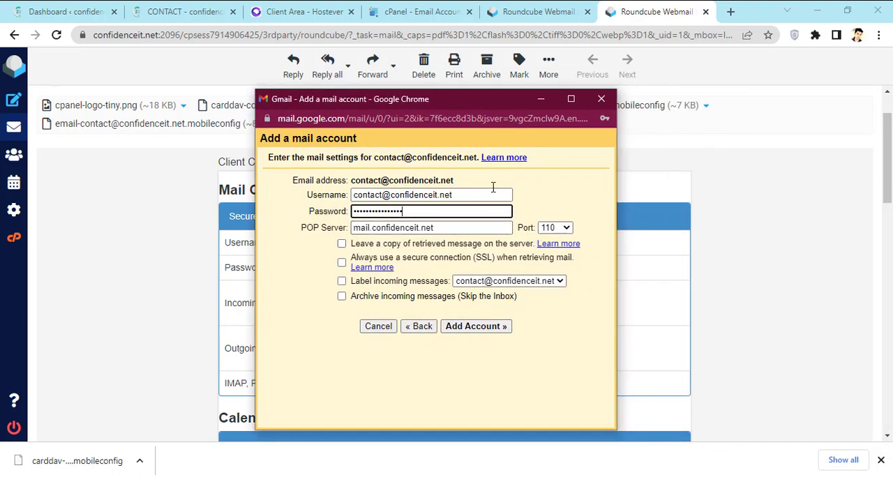
left_click_drag(479, 102, 709, 95)
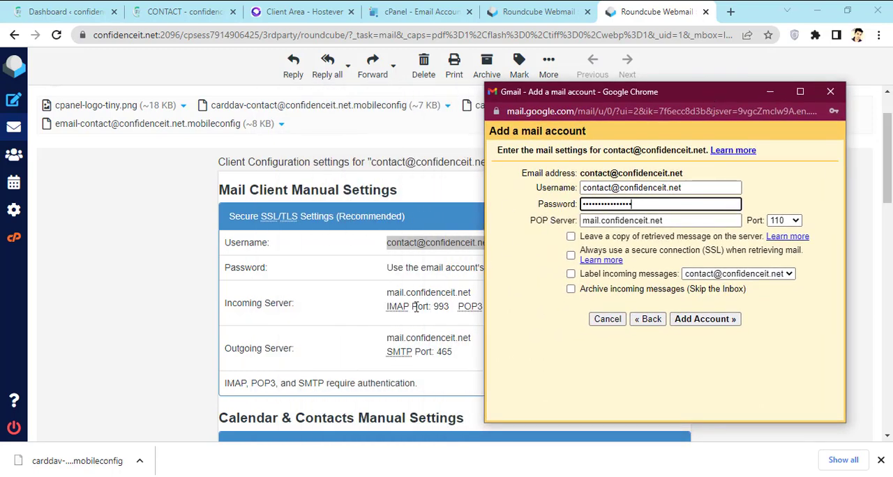
left_click_drag(693, 101, 231, 109)
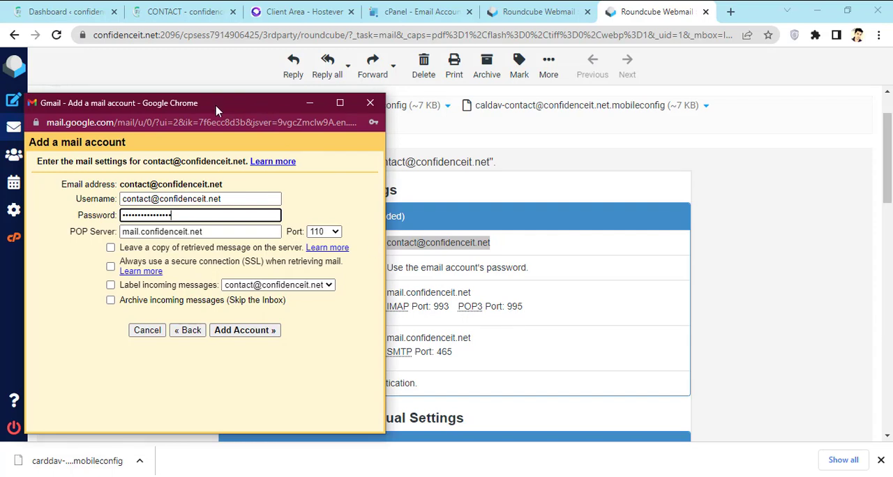
left_click_drag(216, 109, 466, 113)
left_click(526, 235)
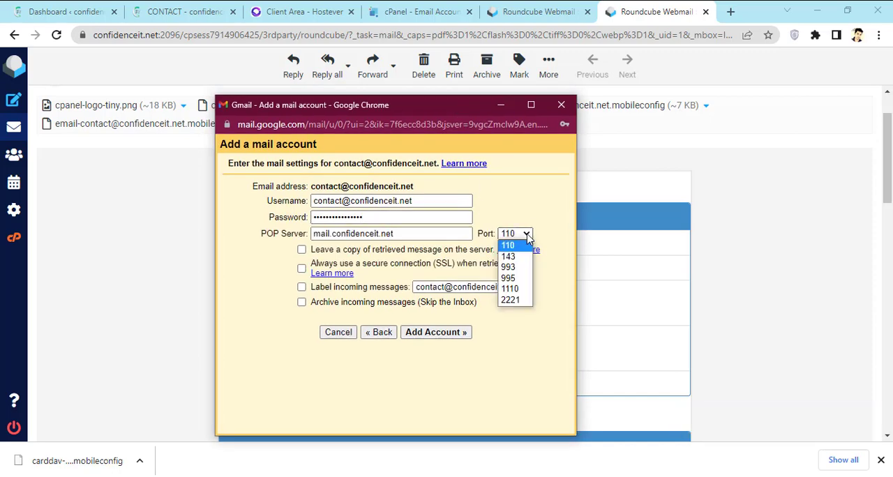
left_click(517, 278)
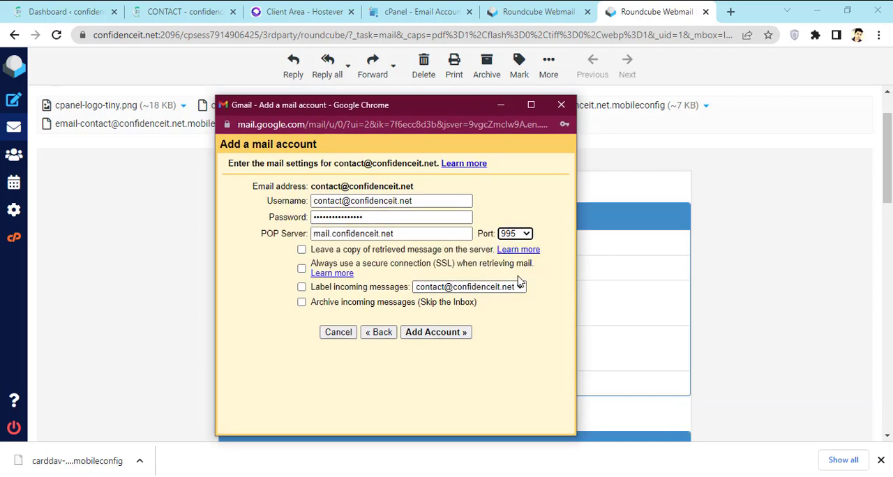
- Replace the POP Server entry with the incoming server name mail.confidenceit.net copied from the settings message
left_click_drag(404, 111, 702, 102)
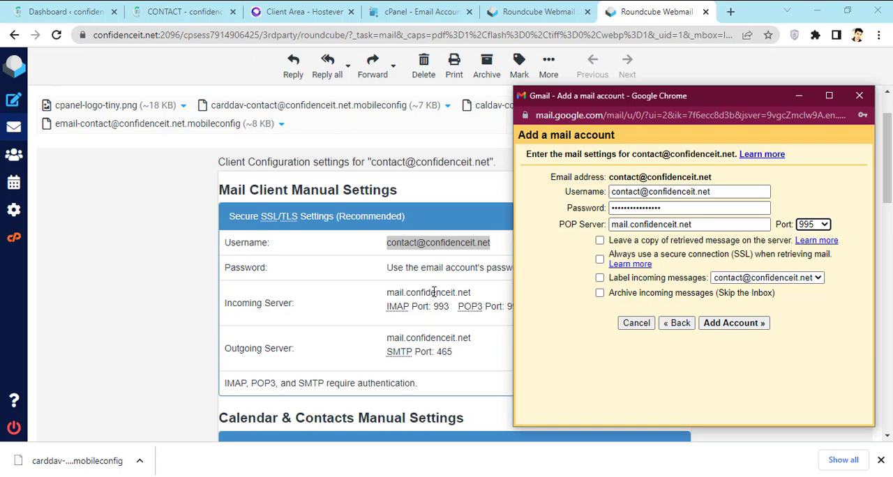
left_click_drag(697, 225, 611, 223)
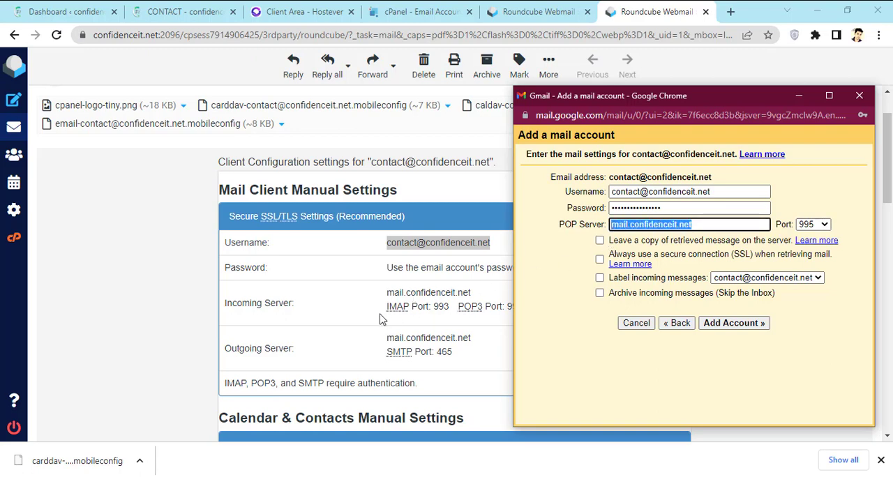
left_click_drag(388, 293, 471, 293)
right_click(449, 294)
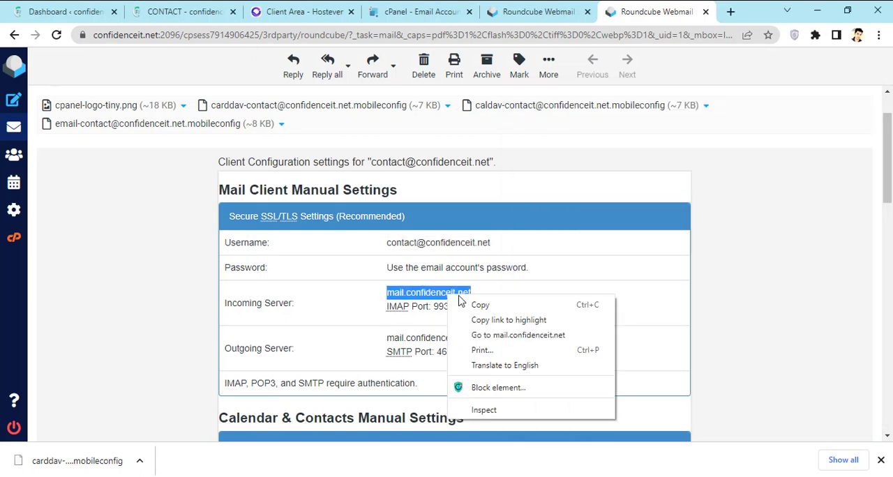
left_click(480, 305)
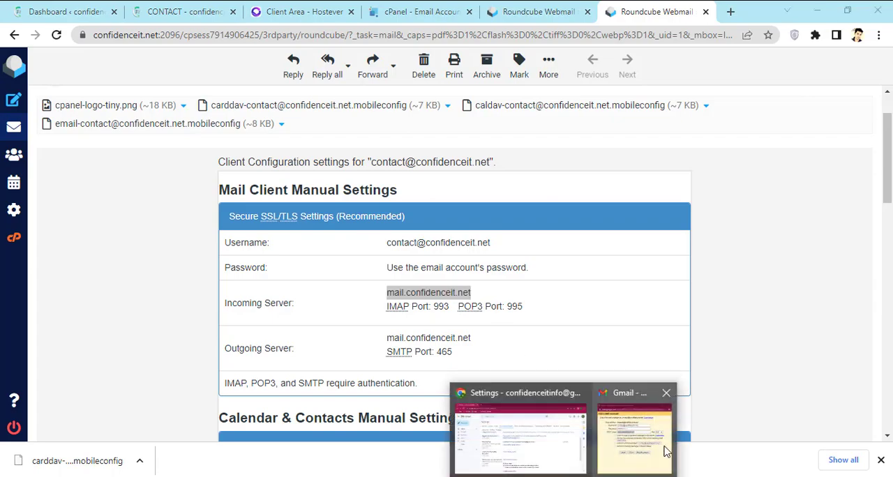
left_click(663, 452)
key("ctrl+v")
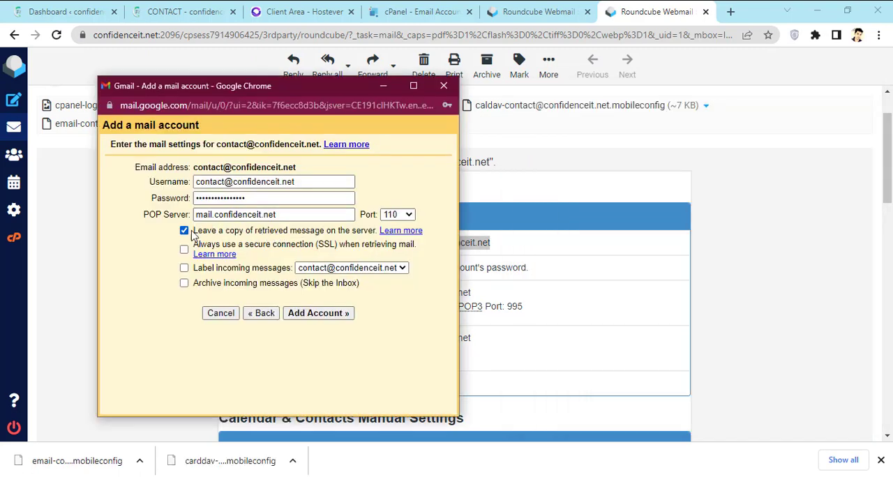
- Enable leaving a copy on the server, the secure SSL connection and labelling of incoming messages, and add the account
left_click(184, 249)
left_click(339, 213)
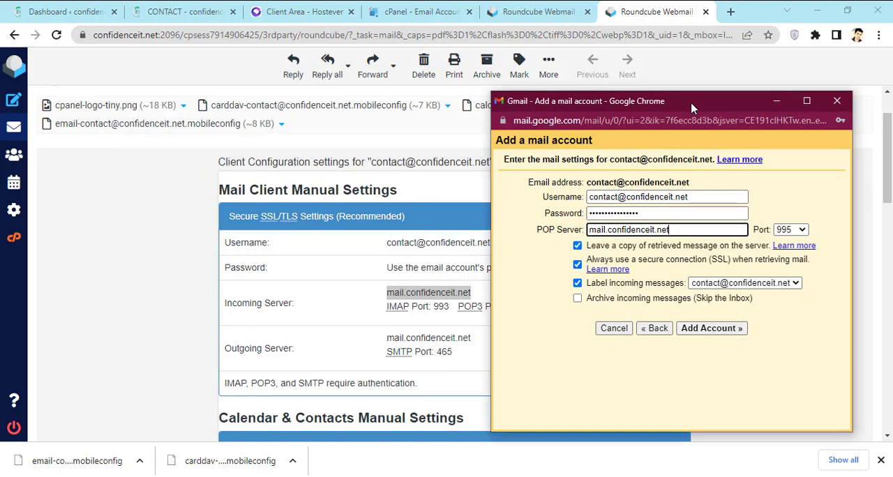
left_click_drag(759, 105, 600, 96)
left_click(636, 318)
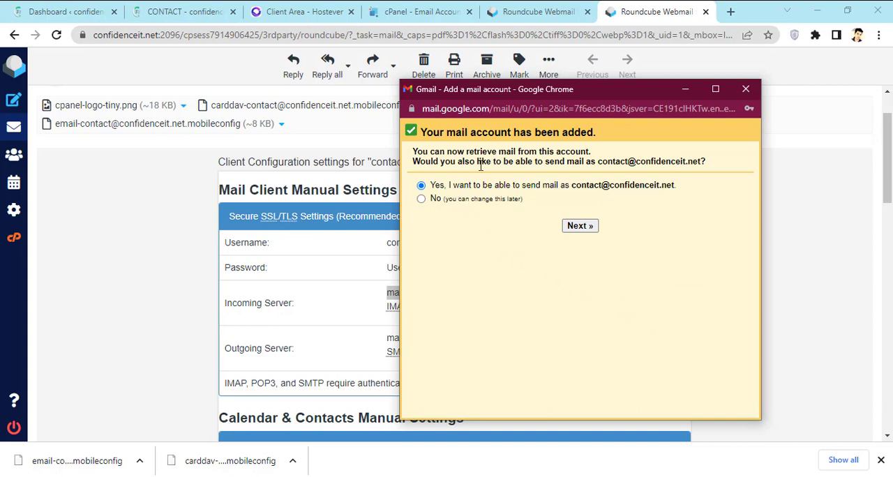
- Choose to send mail as the domain address and set the sender name to "Support team", keeping it as an alias
left_click_drag(537, 98, 365, 101)
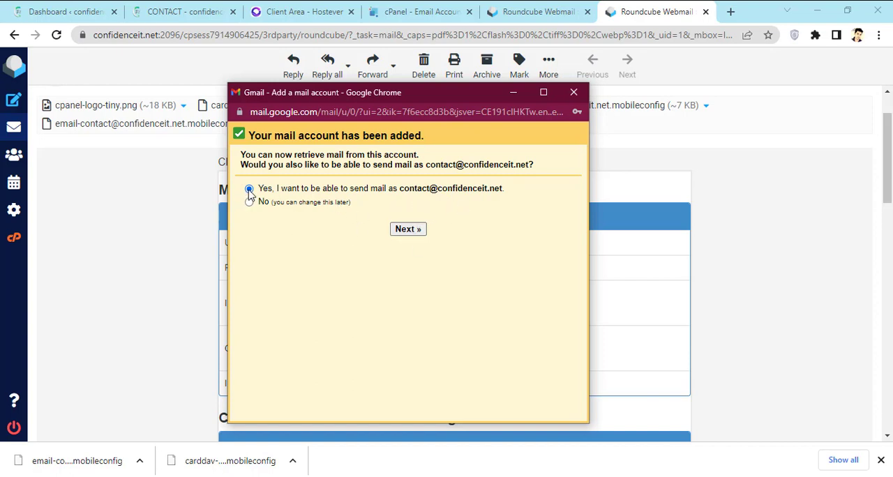
left_click(410, 232)
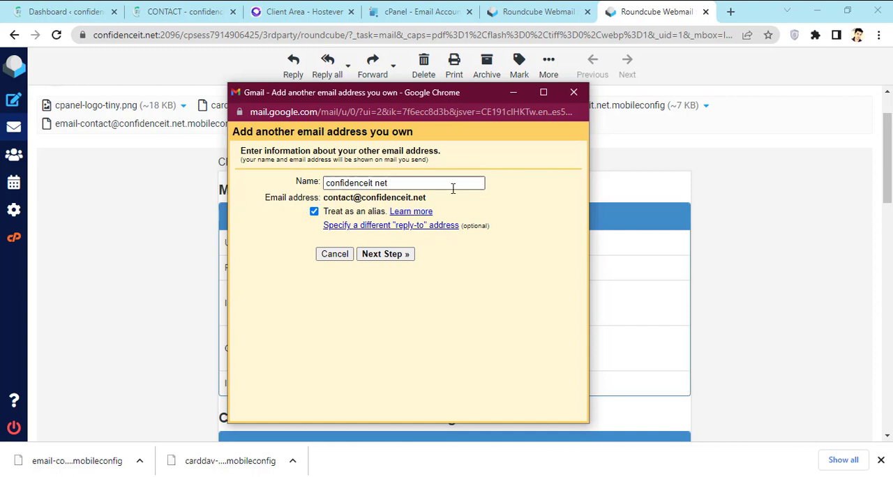
triple_click(382, 180)
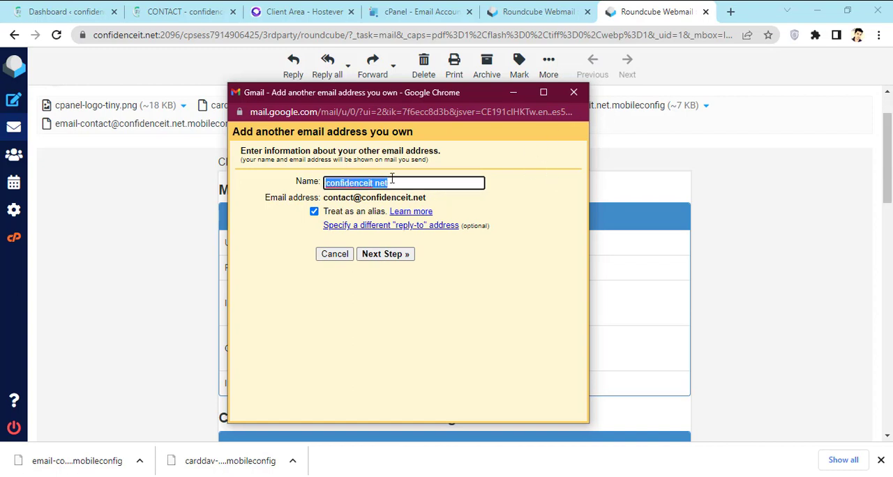
type("Support team")
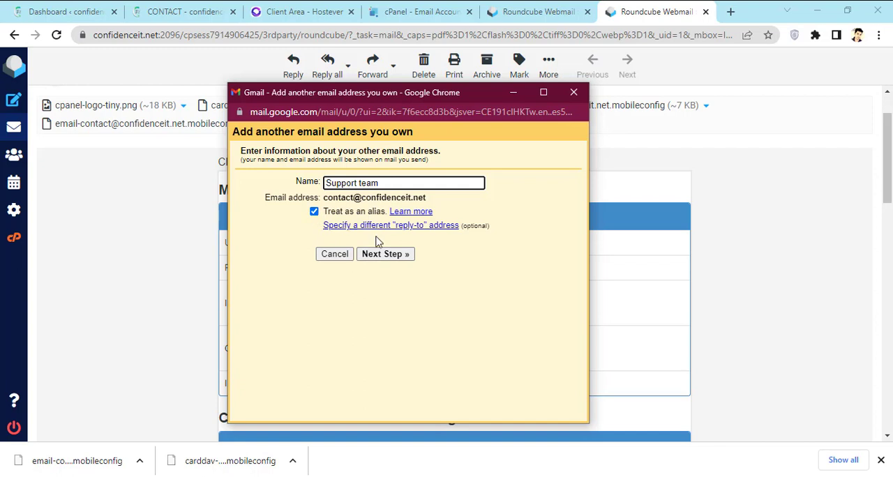
left_click(407, 256)
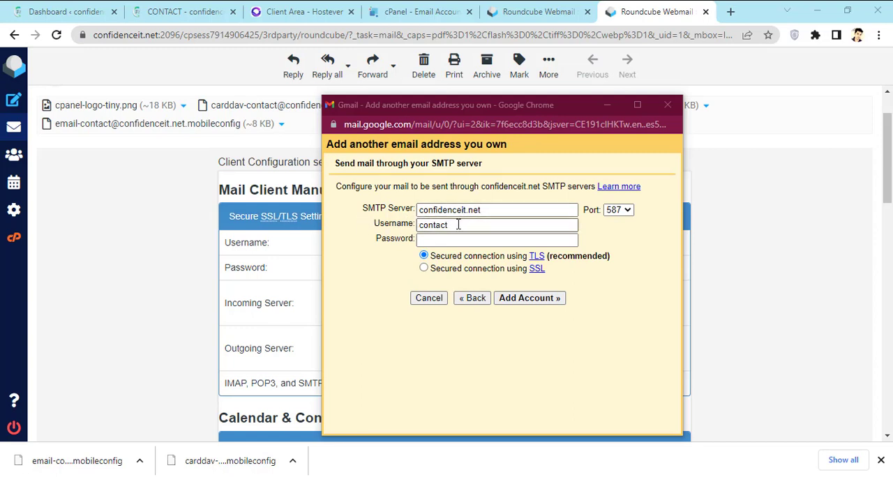
- Copy the full username from the settings message into the SMTP form and enter the email account's password
left_click_drag(476, 108, 651, 112)
left_click(469, 266)
left_click_drag(490, 243, 385, 246)
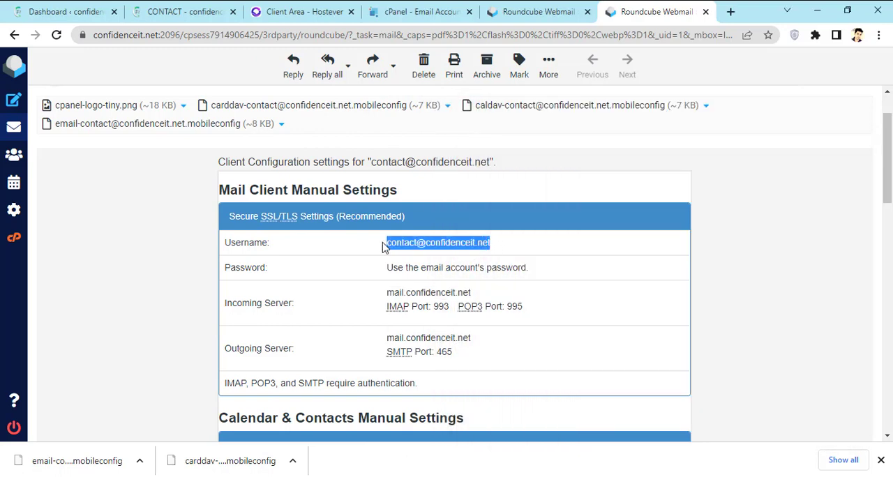
right_click(438, 241)
left_click(462, 254)
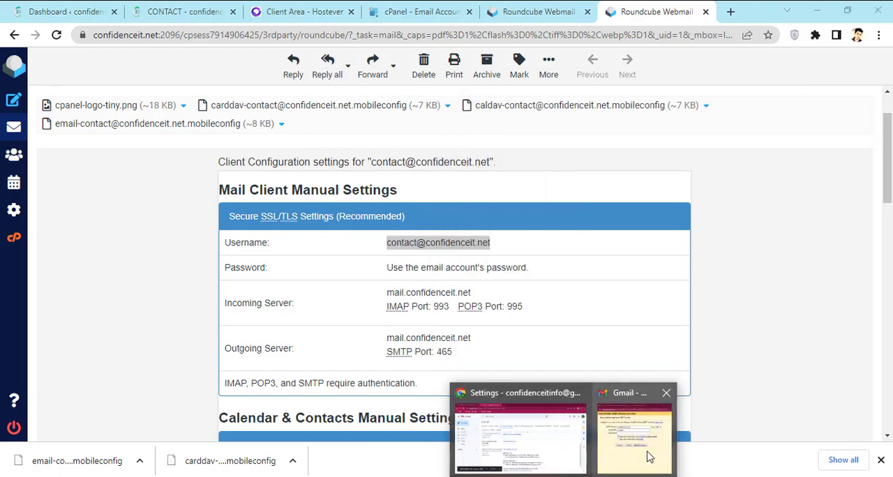
left_click(641, 454)
left_click_drag(625, 229, 580, 227)
key("ctrl+v")
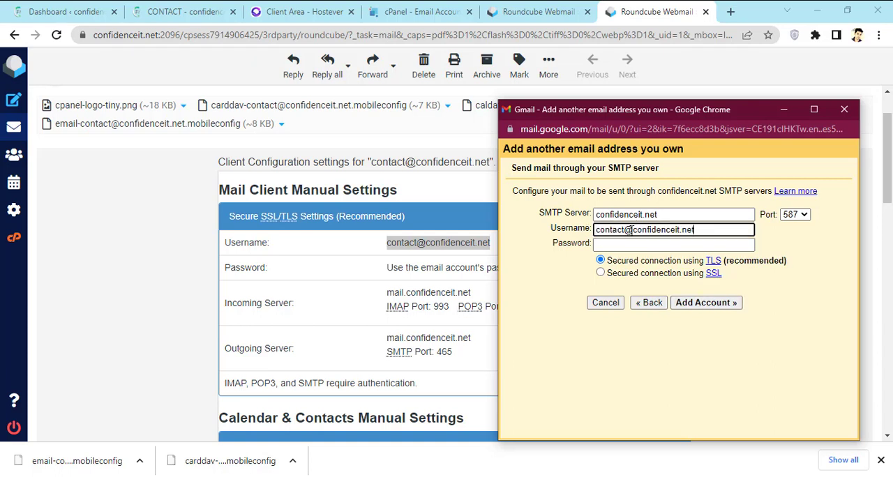
left_click(640, 245)
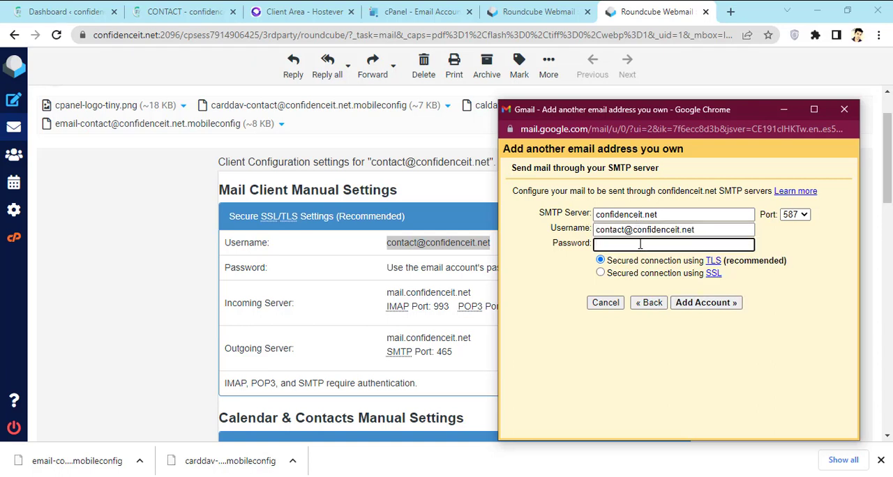
type("••")
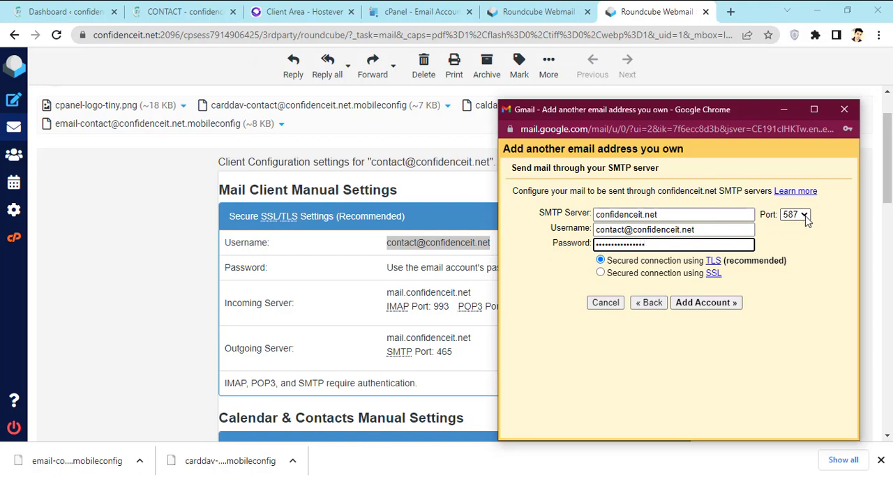
- Look up the outgoing SMTP port in the settings message and set the SMTP server port to 465
left_click_drag(463, 352, 441, 352)
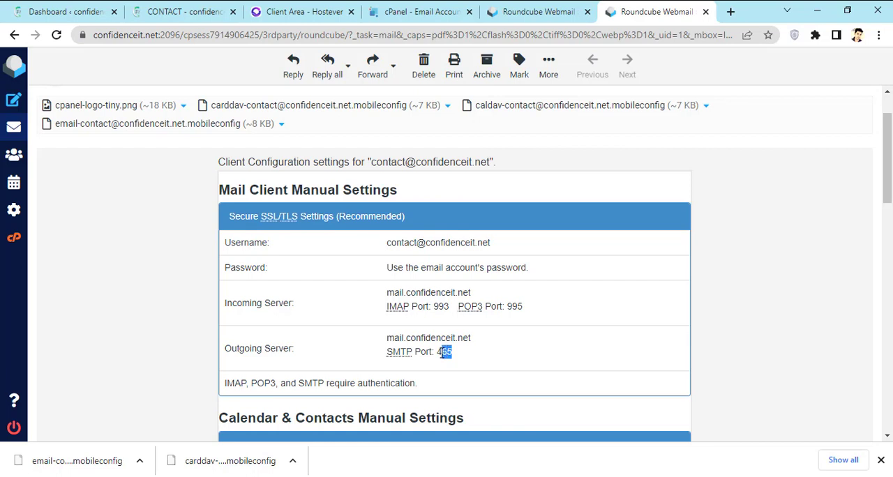
mouse_move(635, 474)
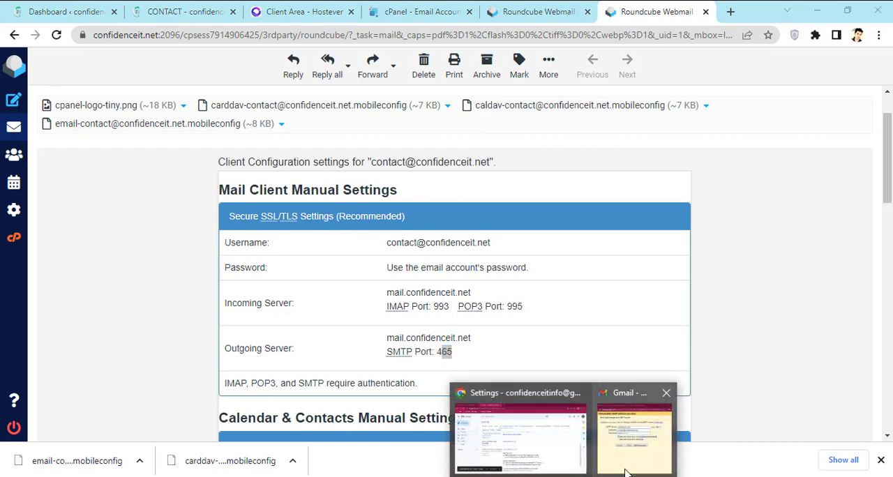
left_click(634, 446)
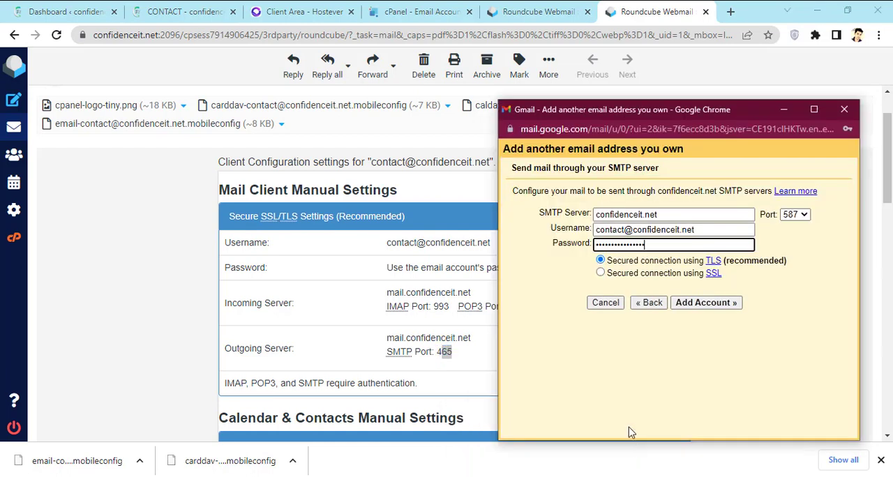
left_click(795, 214)
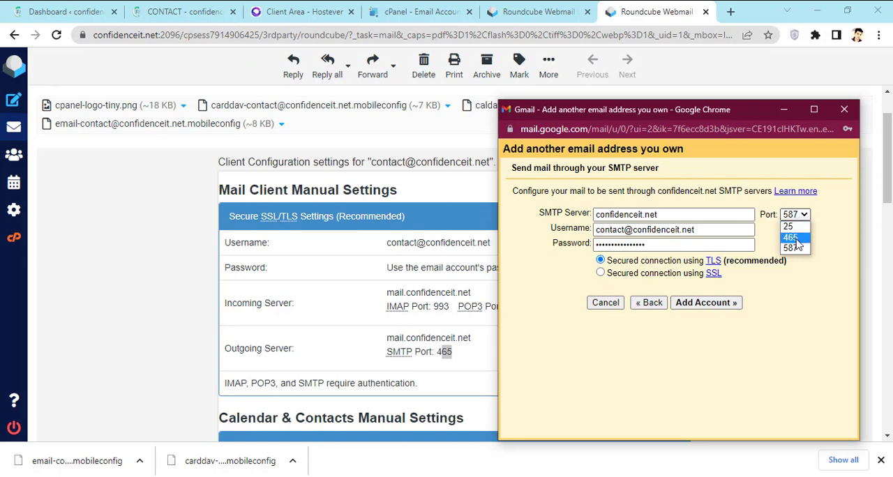
left_click(795, 237)
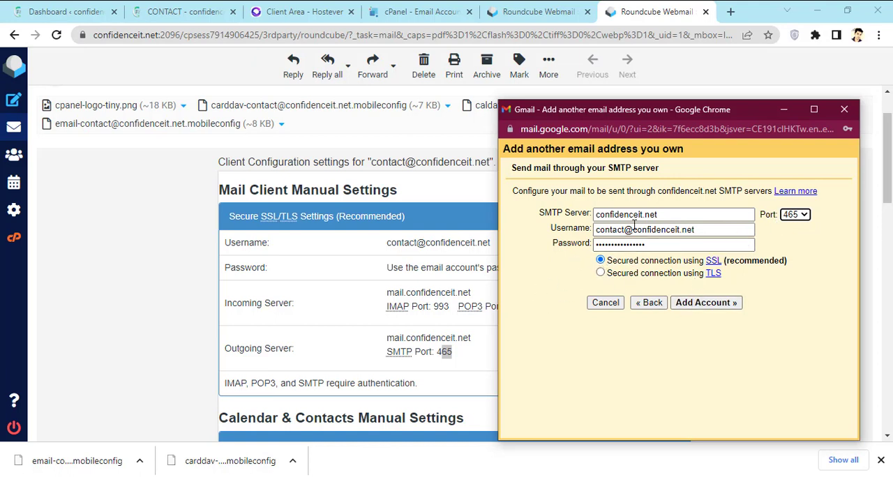
- Submit the SMTP settings for the domain address and open the Gmail confirmation message in the Roundcube webmail inbox
left_click(712, 307)
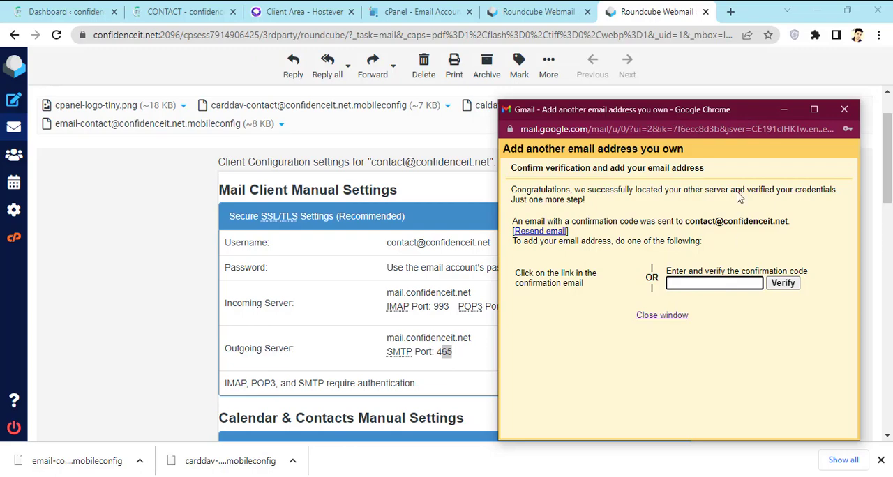
key("alt+Tab")
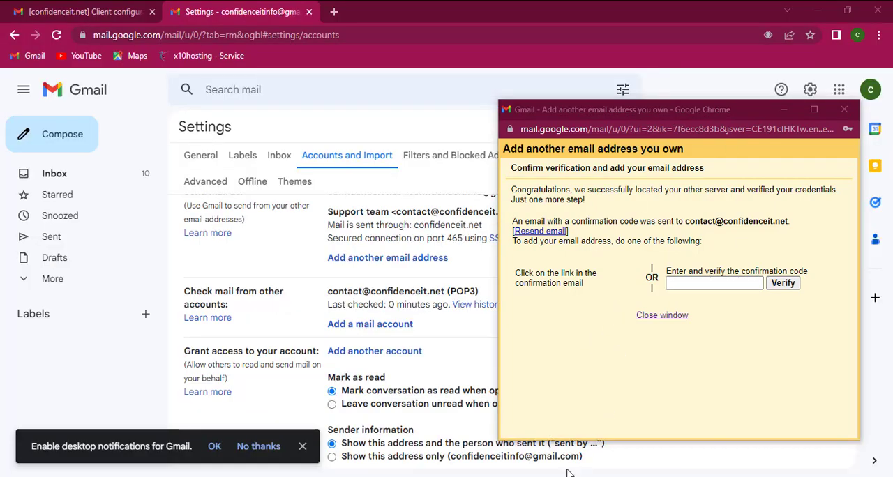
key("alt+Tab")
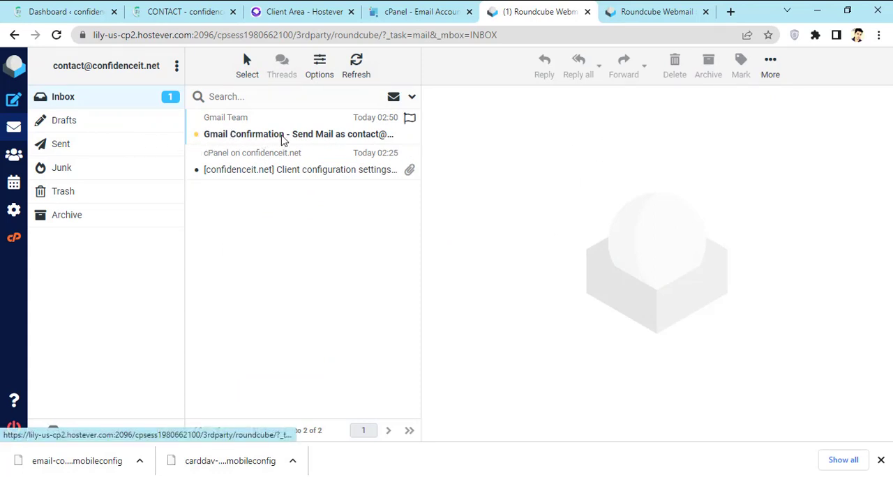
double_click(265, 140)
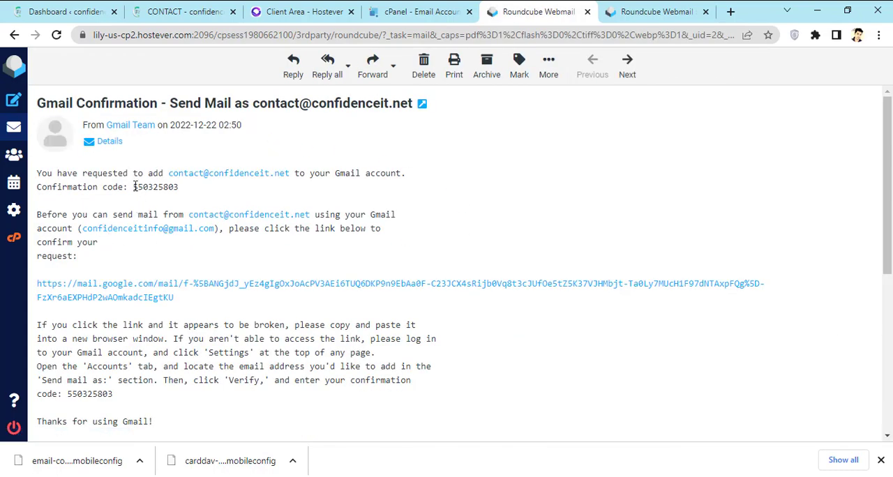
- Copy the confirmation code from the message into Gmail's confirmation form and verify the domain address
left_click_drag(134, 187, 174, 186)
right_click(166, 187)
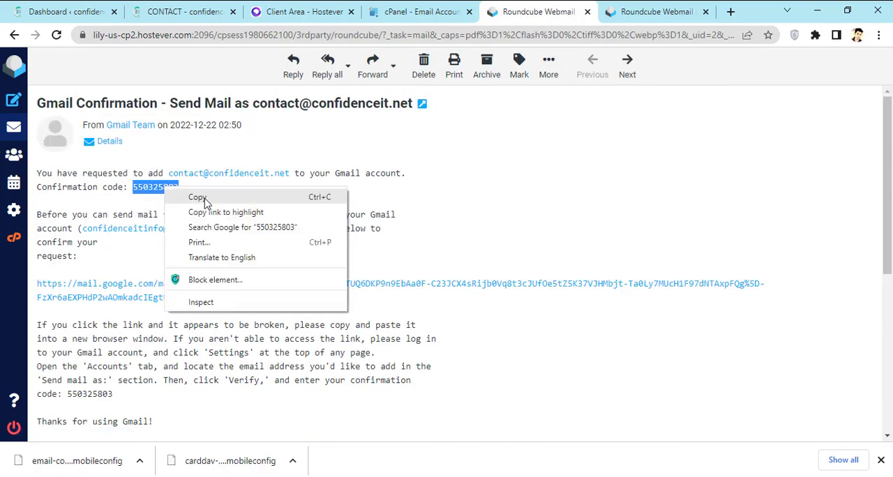
left_click(201, 197)
left_click(565, 476)
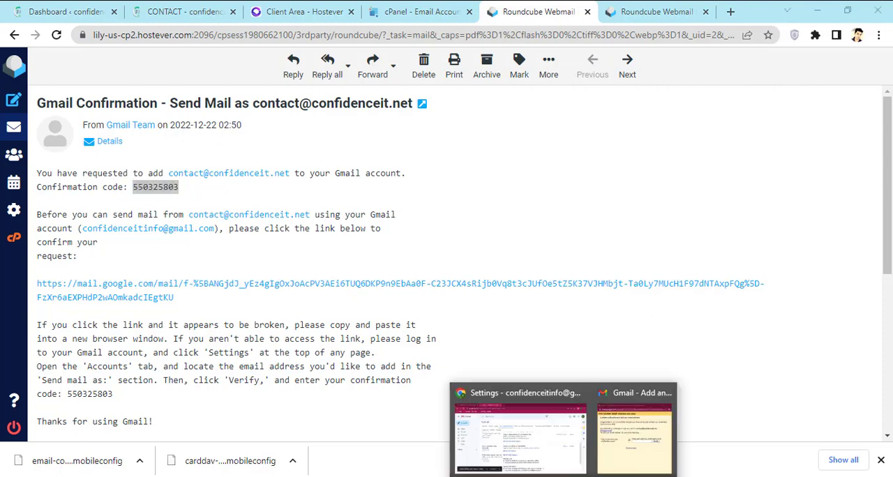
left_click(638, 447)
right_click(684, 284)
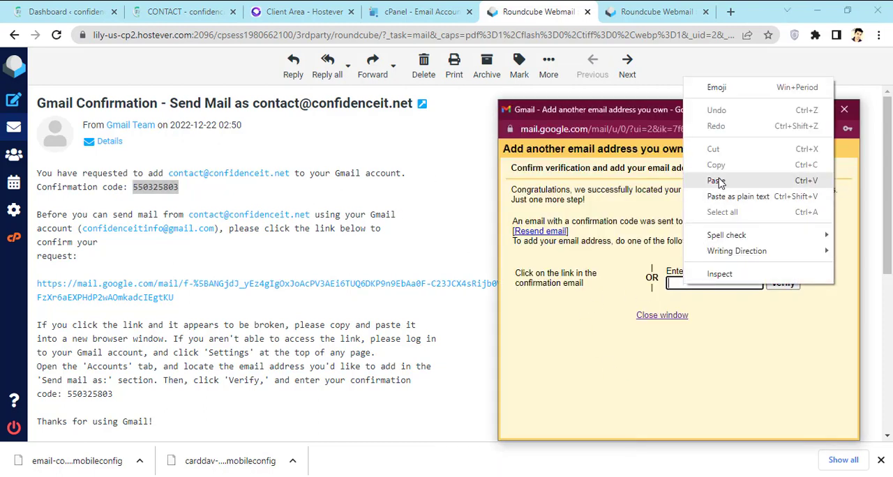
left_click(717, 180)
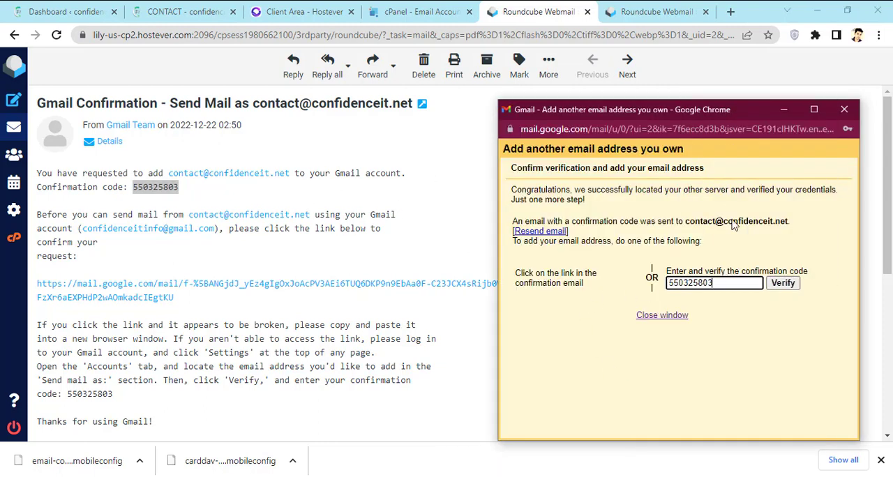
left_click(783, 286)
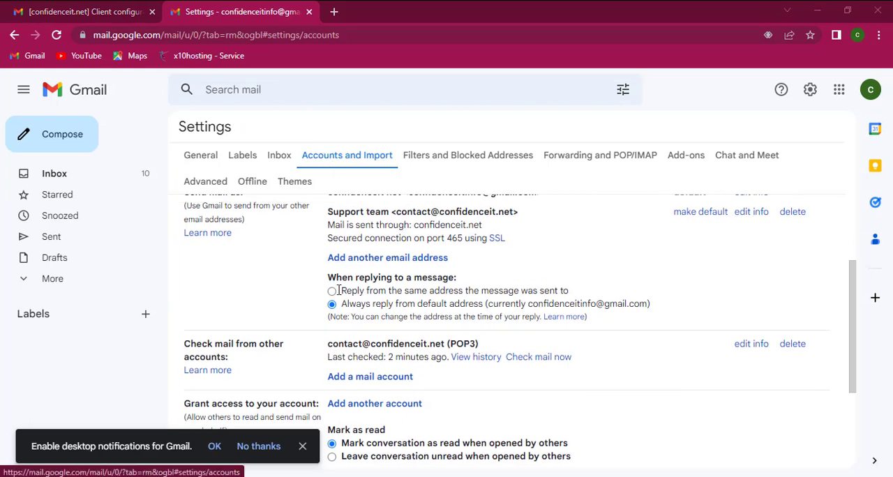
scroll(349, 293, "down", 1)
scroll(376, 302, "up", 1)
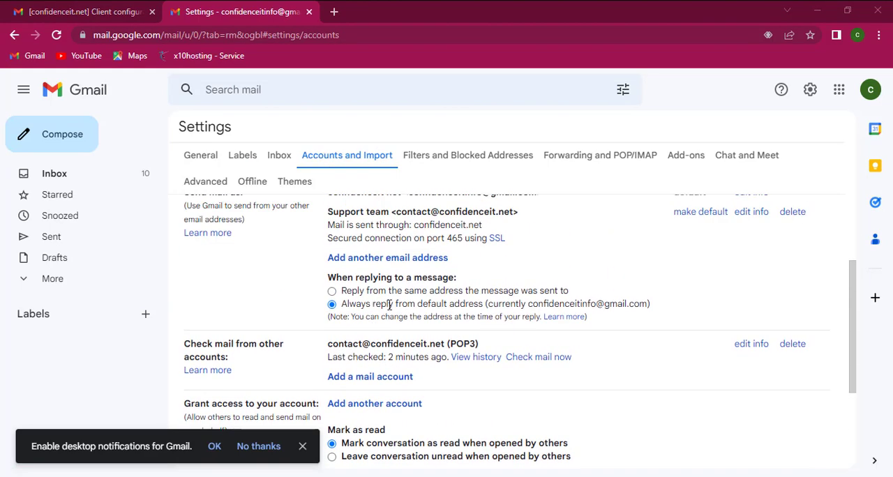
scroll(370, 300, "up", 1)
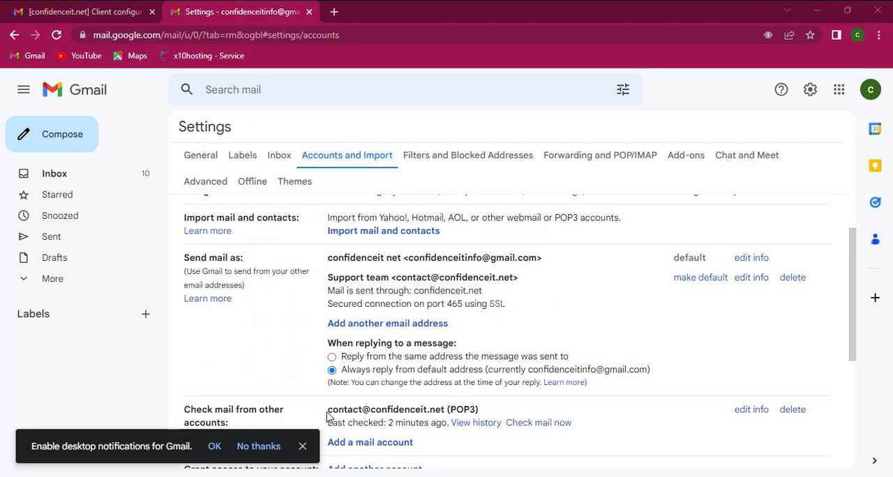
left_click_drag(328, 416, 456, 407)
scroll(455, 382, "down", 1)
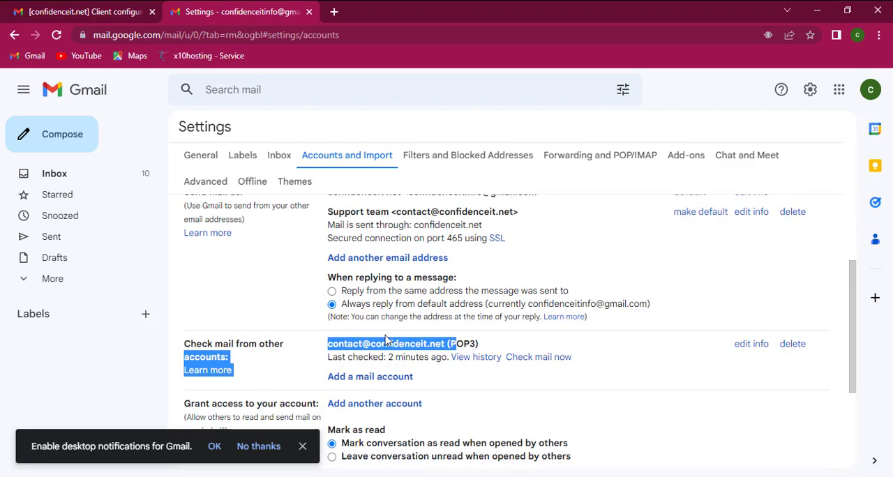
left_click(334, 340)
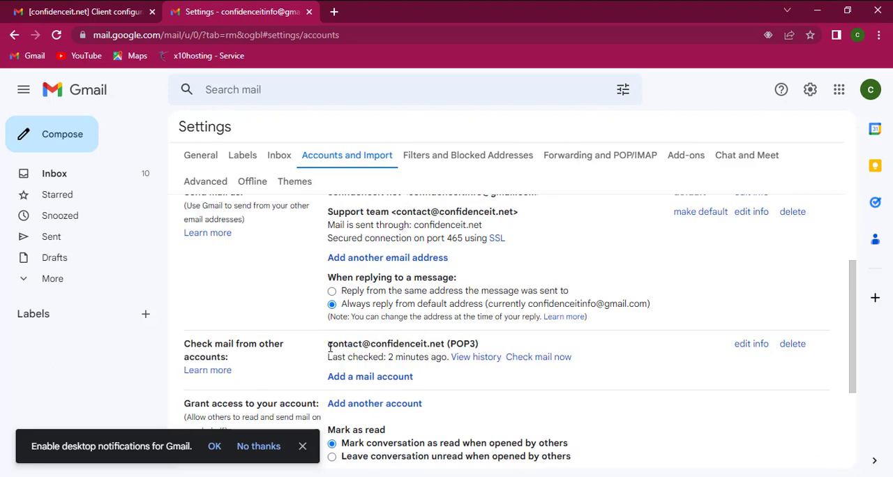
left_click_drag(329, 346, 442, 343)
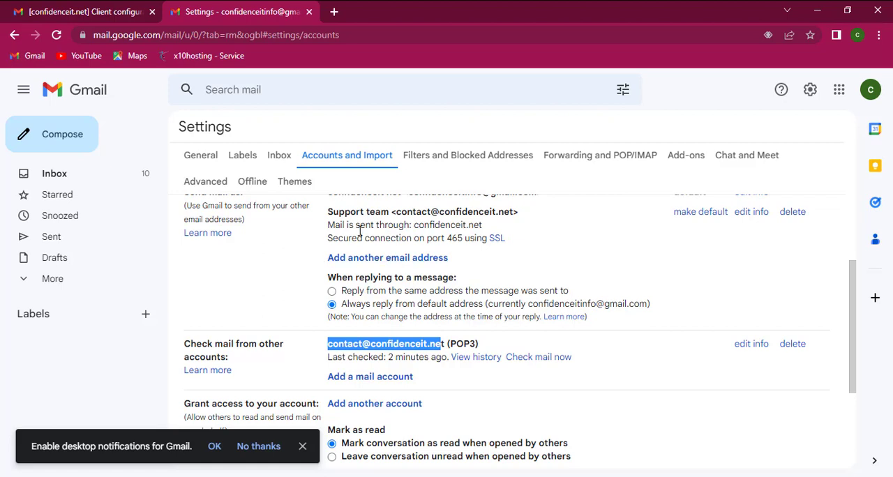
- Start a new message with the Support team domain address as sender and enter the recipient's e-mail address
left_click(68, 136)
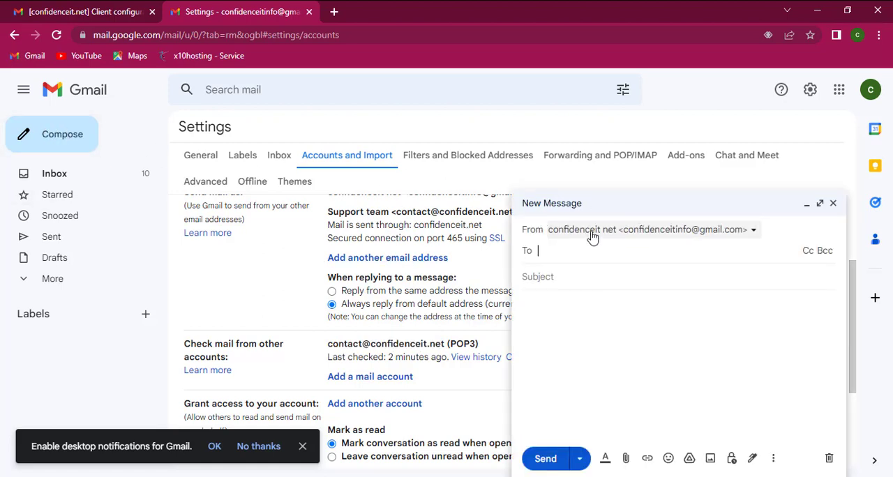
left_click(749, 231)
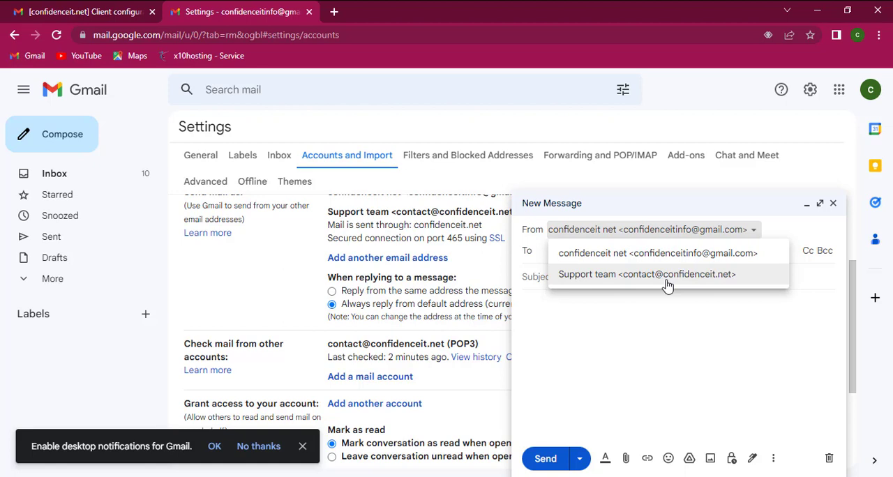
left_click(696, 279)
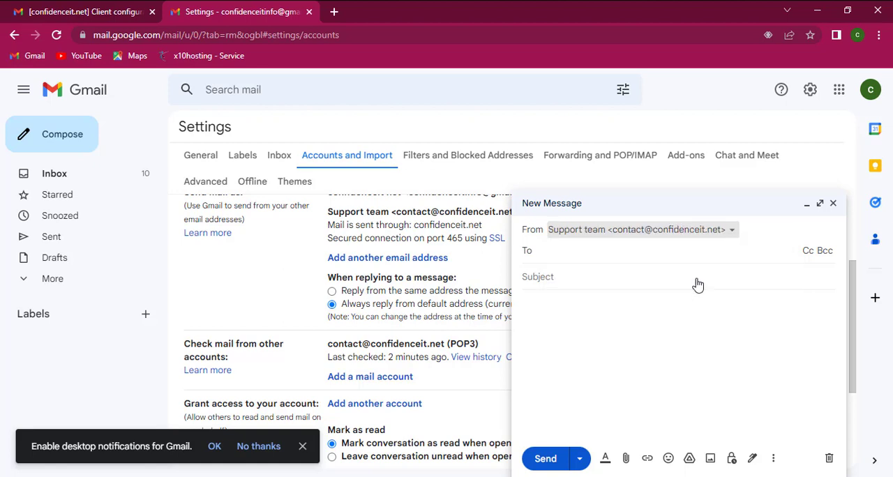
left_click(569, 253)
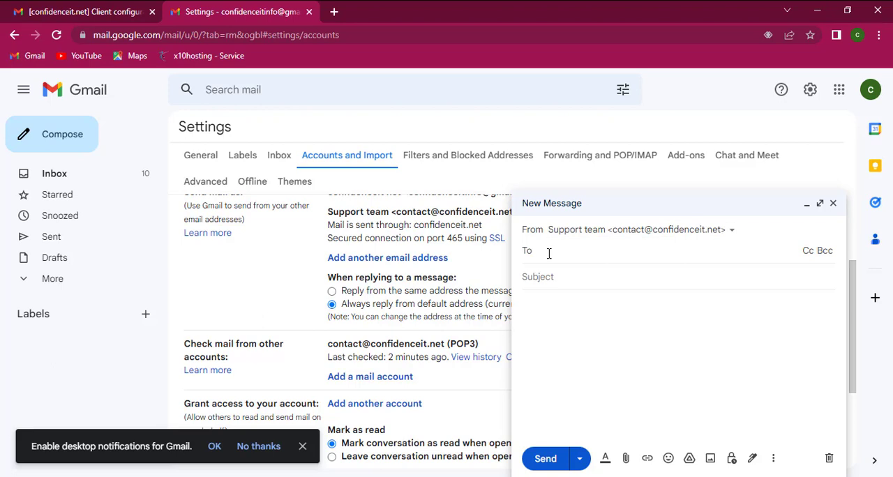
key("ctrl+v")
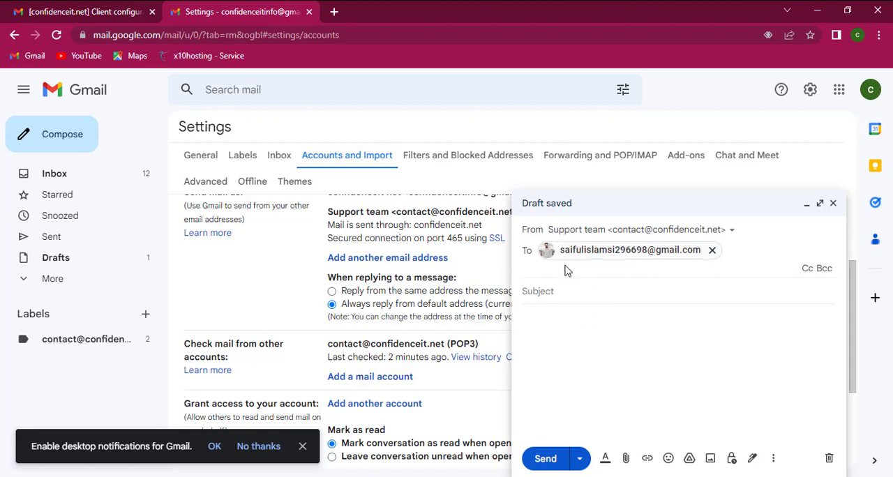
- Give the message the subject "test" and the body text "test", and send it
left_click(579, 292)
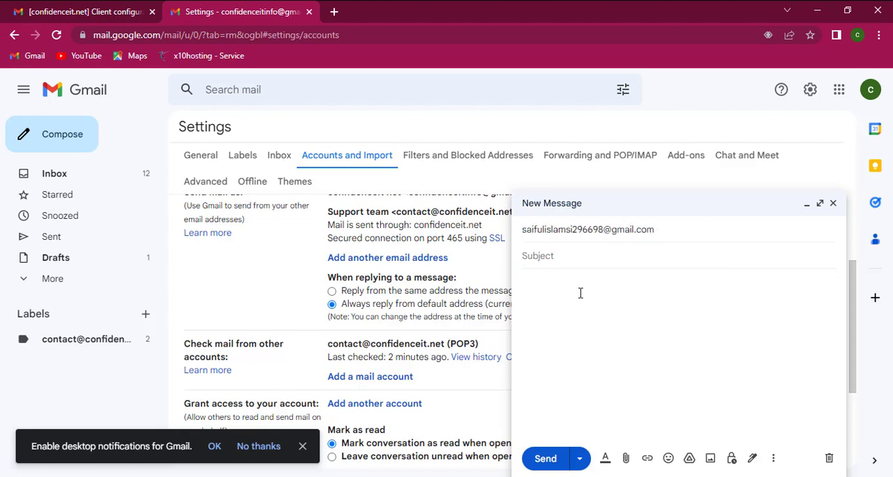
type("test")
key("Tab")
type("test")
left_click(543, 460)
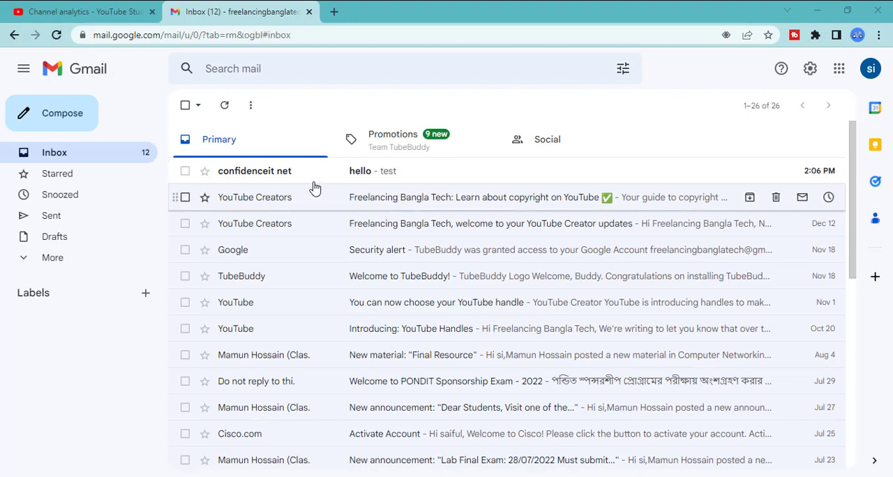
- Open the "hello" message from confidenceit net in the other Gmail account's inbox
left_click(346, 180)
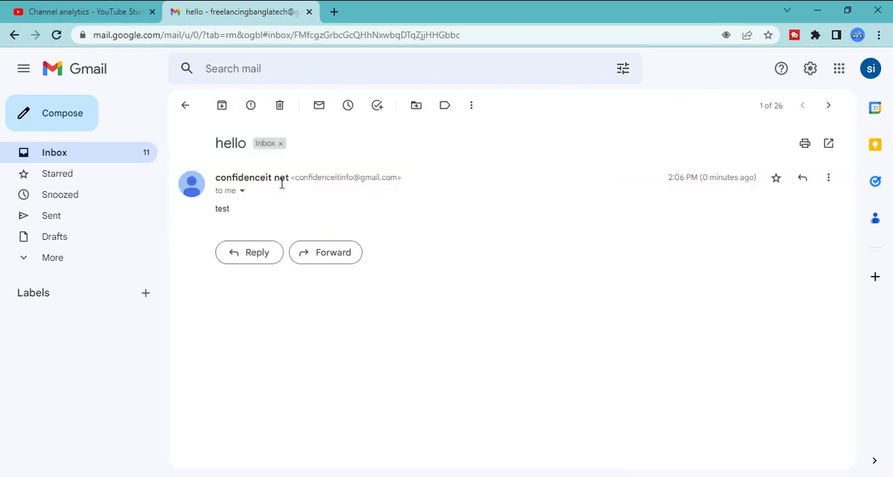